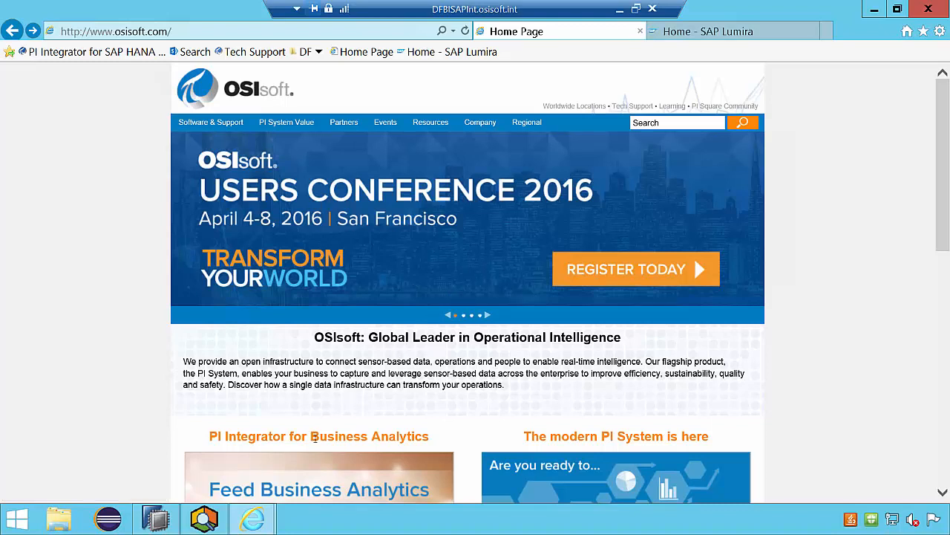
- Switch to PI System Explorer, expand Completed > Southwest > Solar Arrays, and show the attributes of Array 1
{"action": "left_click", "coordinate": [215, 524]}
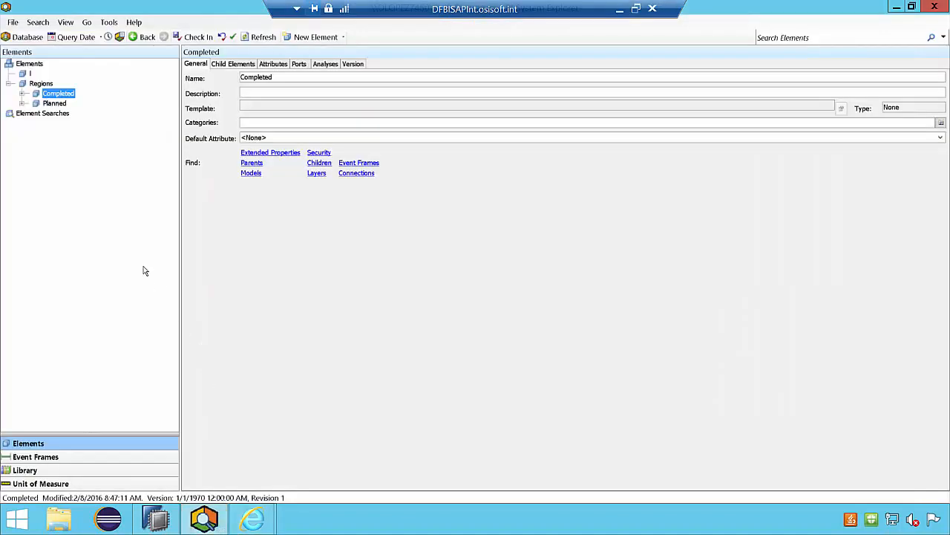
{"action": "left_click", "coordinate": [23, 93]}
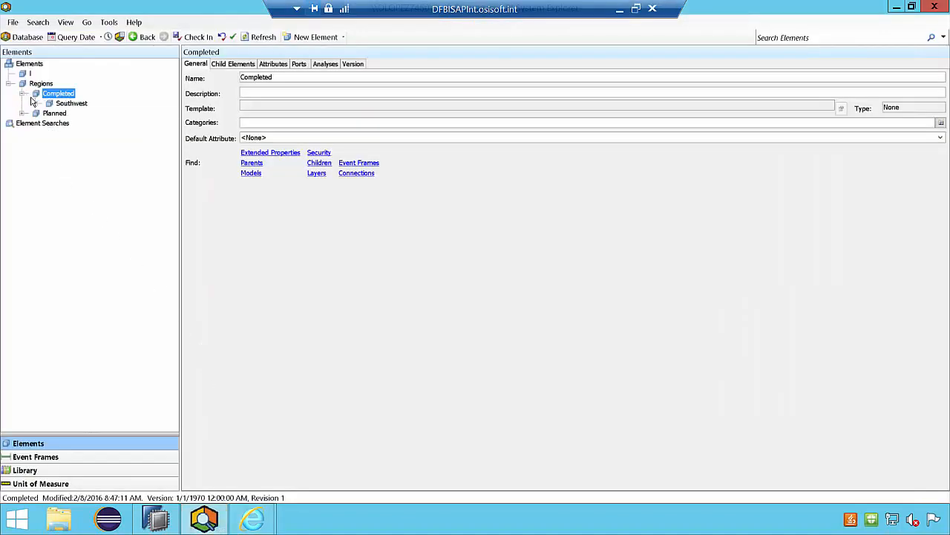
{"action": "left_click", "coordinate": [36, 104]}
{"action": "left_click", "coordinate": [49, 113]}
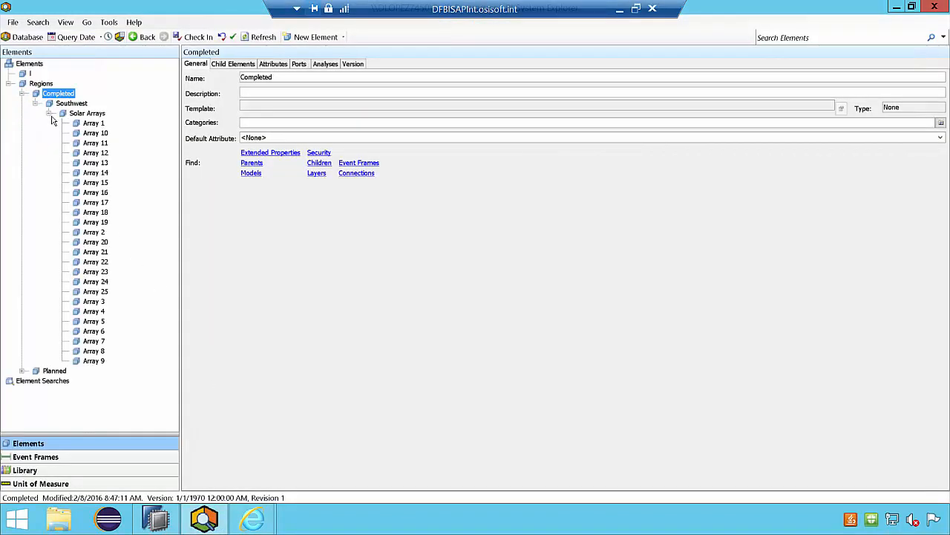
{"action": "left_click", "coordinate": [84, 125]}
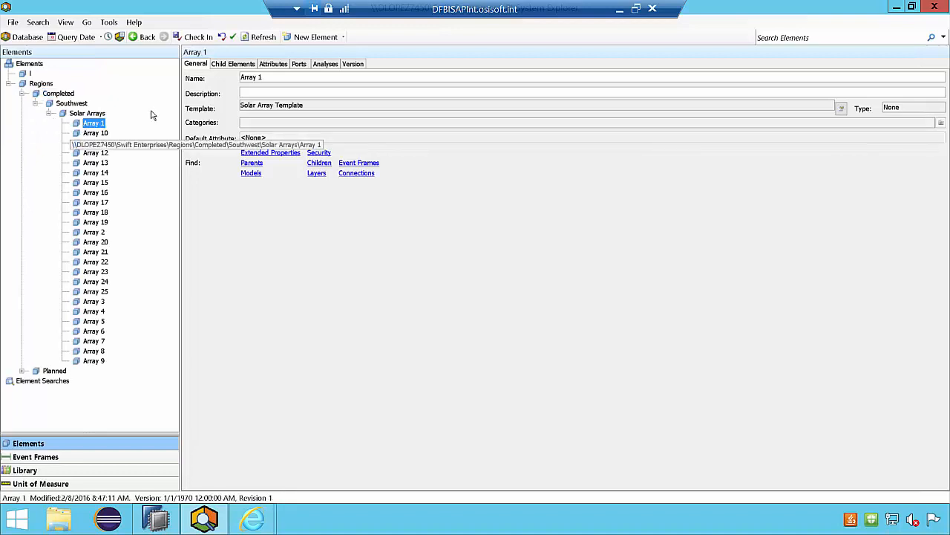
{"action": "left_click", "coordinate": [273, 64]}
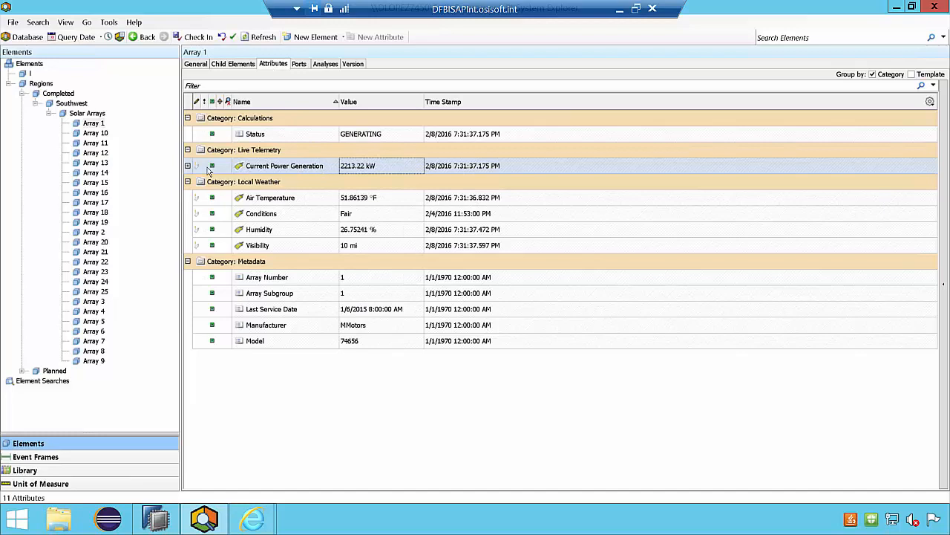
- Examine the attributes of Array 14, Array 19 and Array 24, including the power generation, manufacturer and model
{"action": "left_click", "coordinate": [95, 172]}
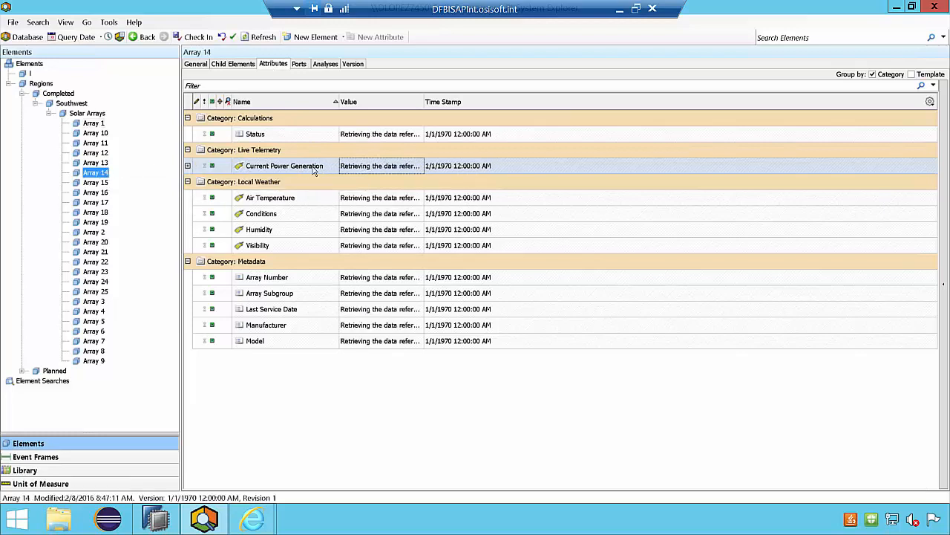
{"action": "left_click", "coordinate": [95, 222]}
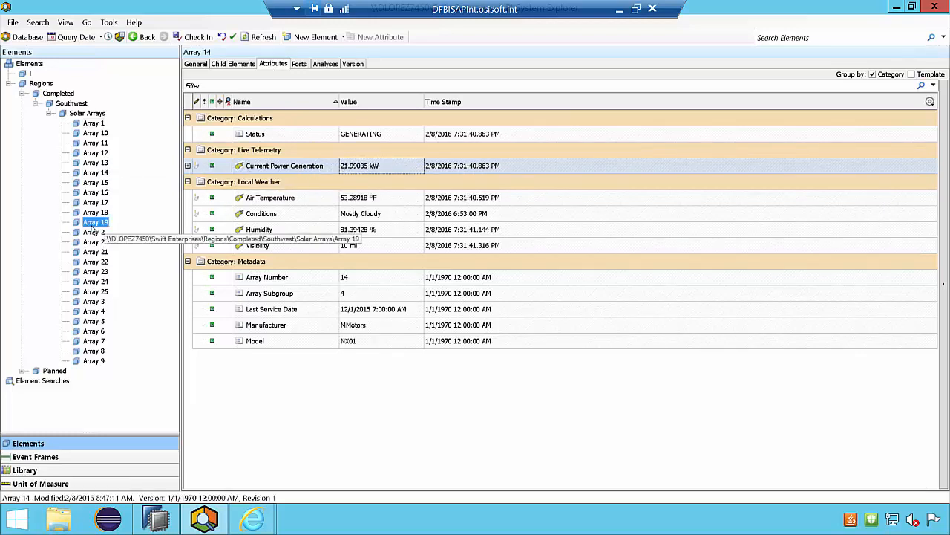
{"action": "mouse_move", "coordinate": [376, 167]}
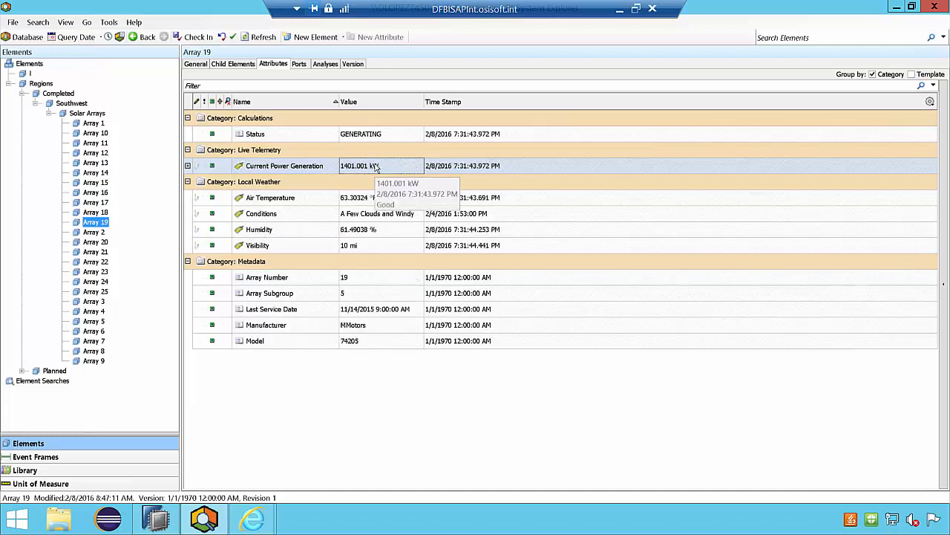
{"action": "left_click", "coordinate": [92, 284]}
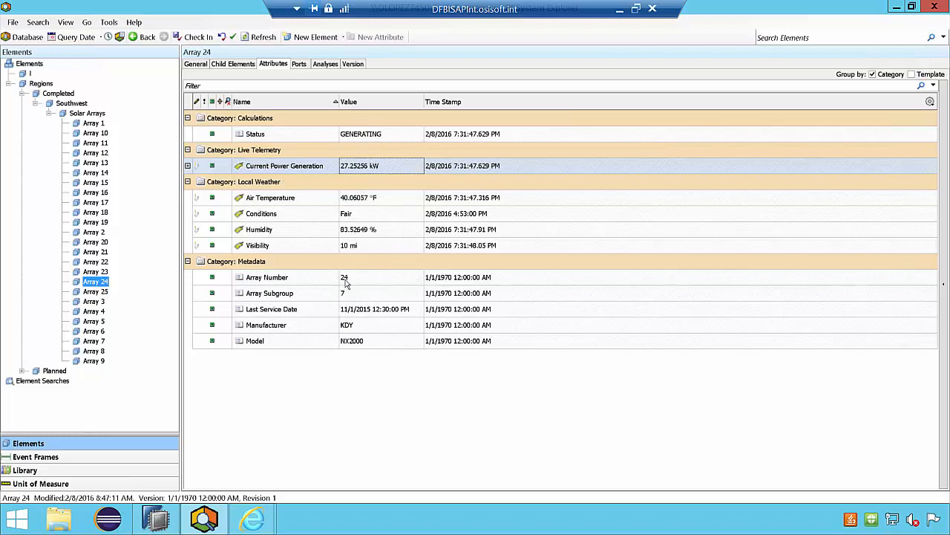
{"action": "left_click", "coordinate": [290, 325]}
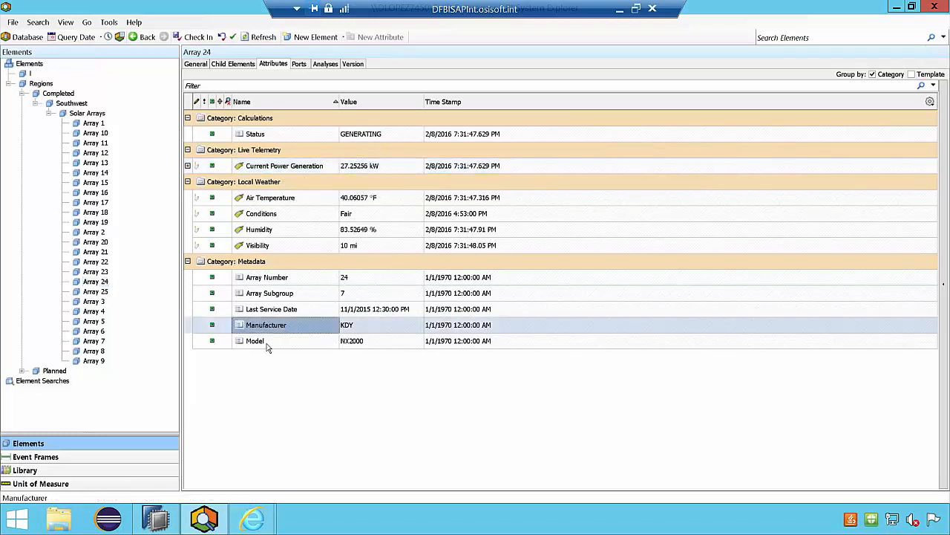
{"action": "left_click", "coordinate": [267, 343]}
- Compare the Manufacturer attribute across Array 7, Array 9 and Array 18
{"action": "left_click", "coordinate": [96, 341]}
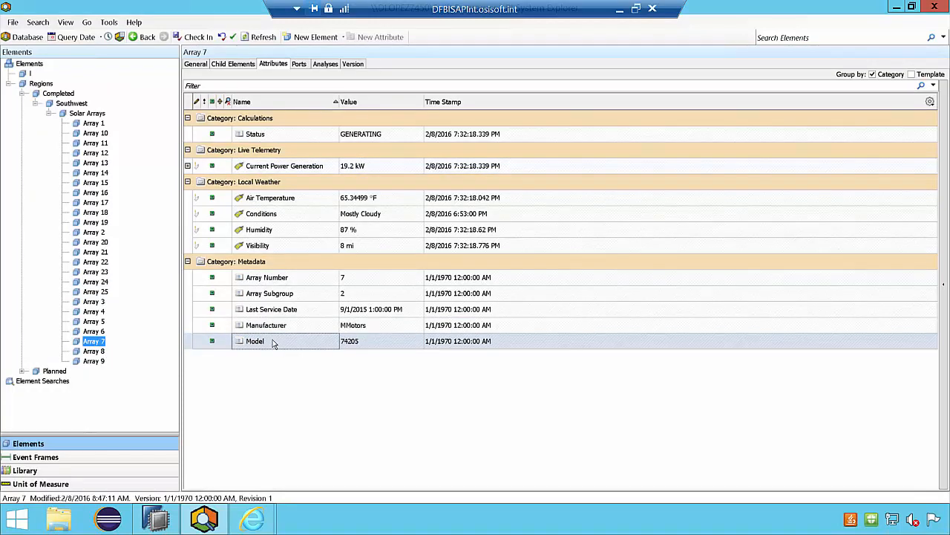
{"action": "left_click", "coordinate": [273, 325]}
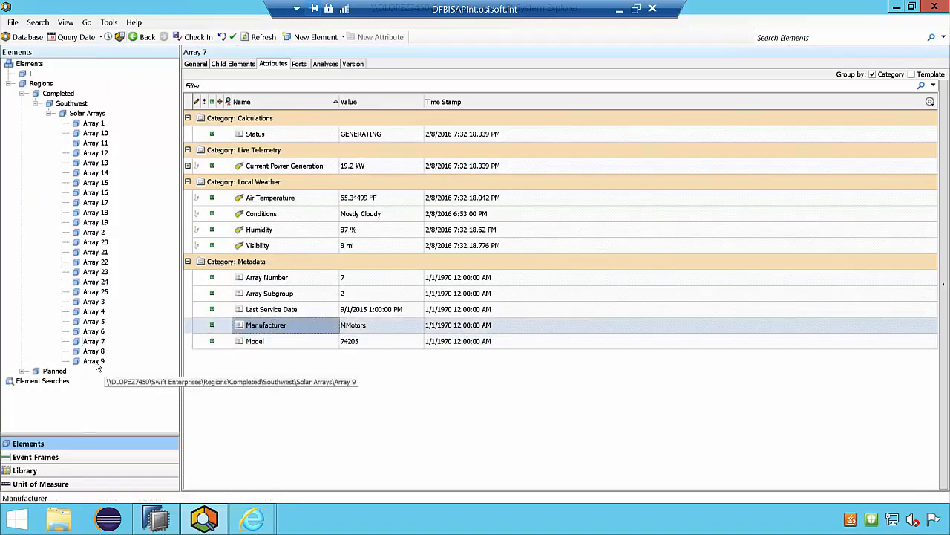
{"action": "left_click", "coordinate": [94, 362]}
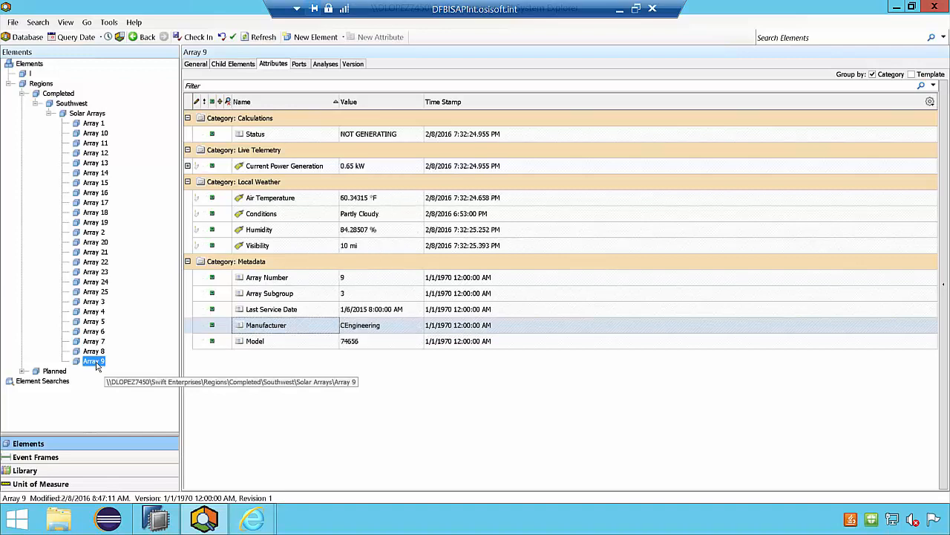
{"action": "left_click", "coordinate": [95, 213]}
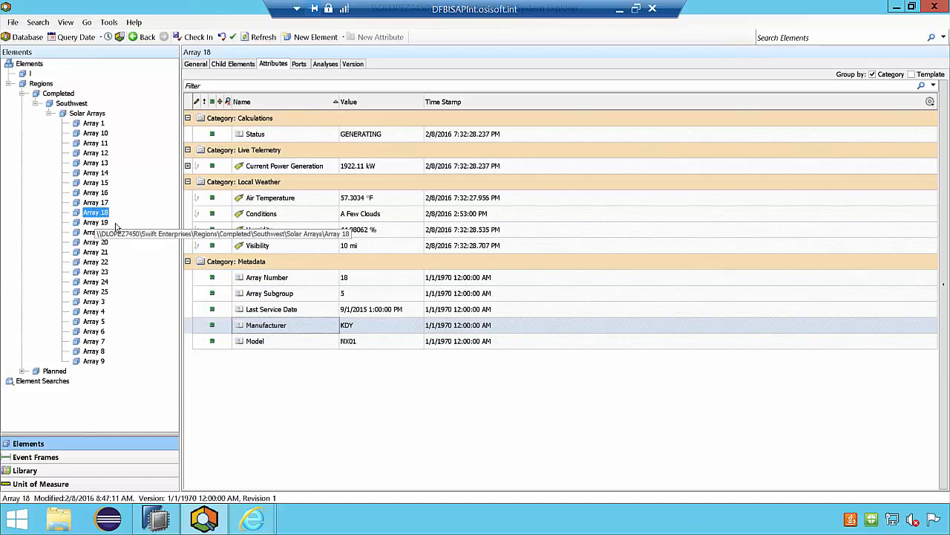
{"action": "mouse_move", "coordinate": [354, 329]}
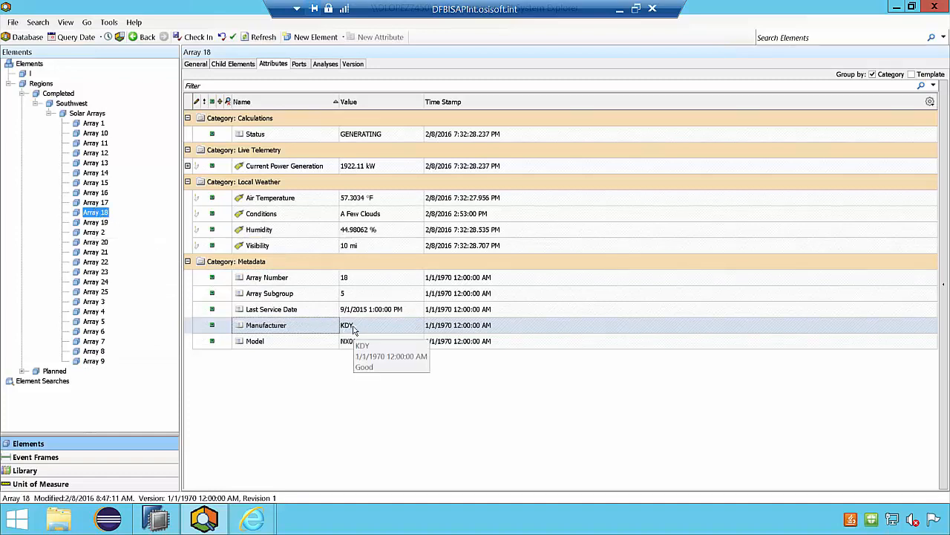
- Switch to SAP HANA Studio and look over the system tree up to the CS1 HANA instance
{"action": "left_click", "coordinate": [168, 522]}
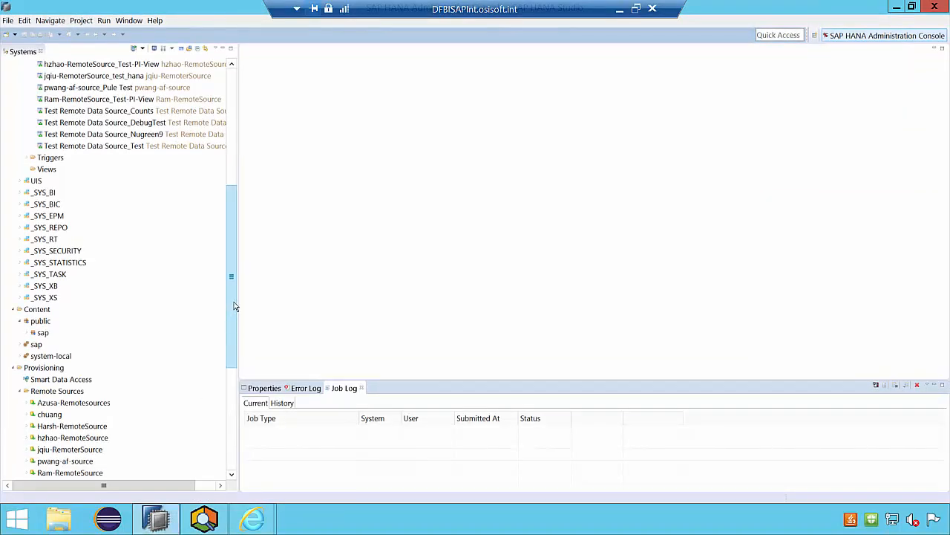
{"action": "left_click_drag", "start_coordinate": [235, 306], "coordinate": [232, 113]}
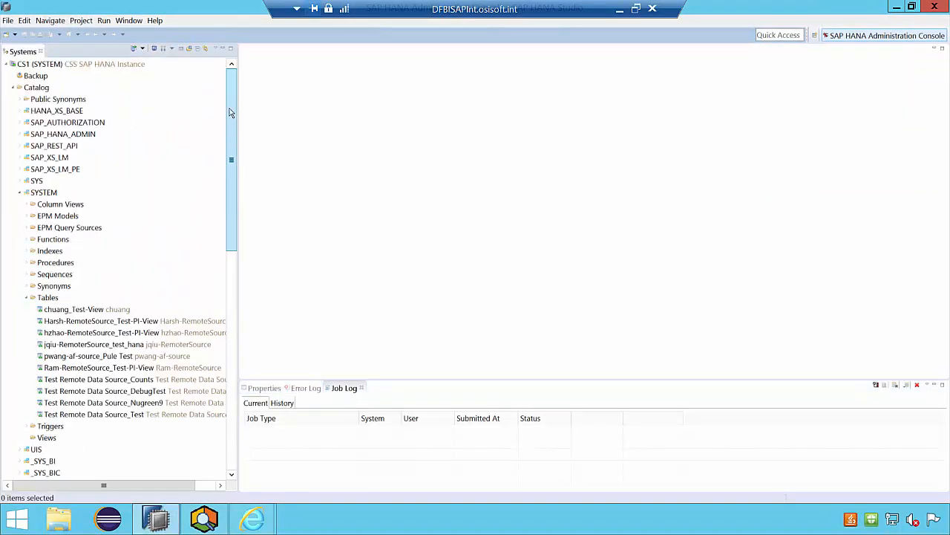
{"action": "left_click", "coordinate": [105, 67]}
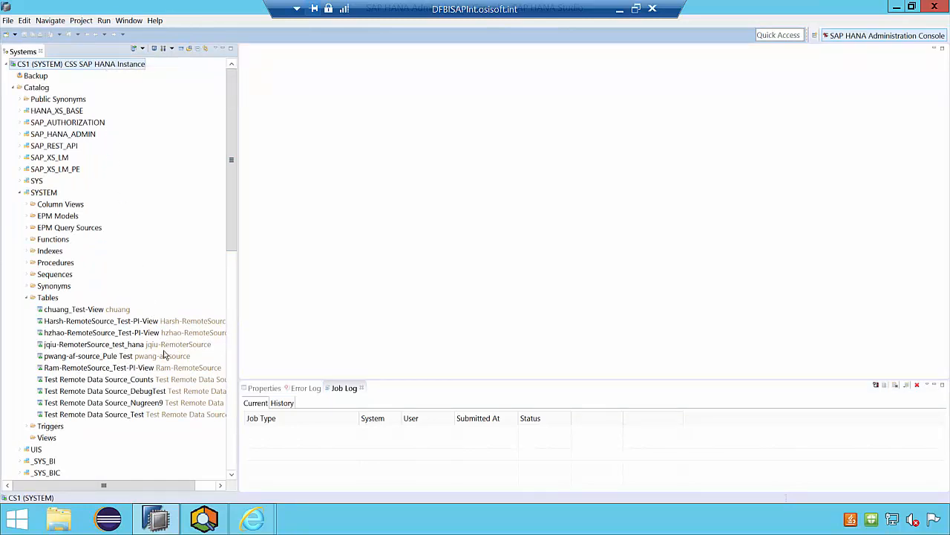
- Switch to the OSIsoft browser window and open the bookmarked PI Integrator for SAP HANA page
{"action": "left_click", "coordinate": [207, 521]}
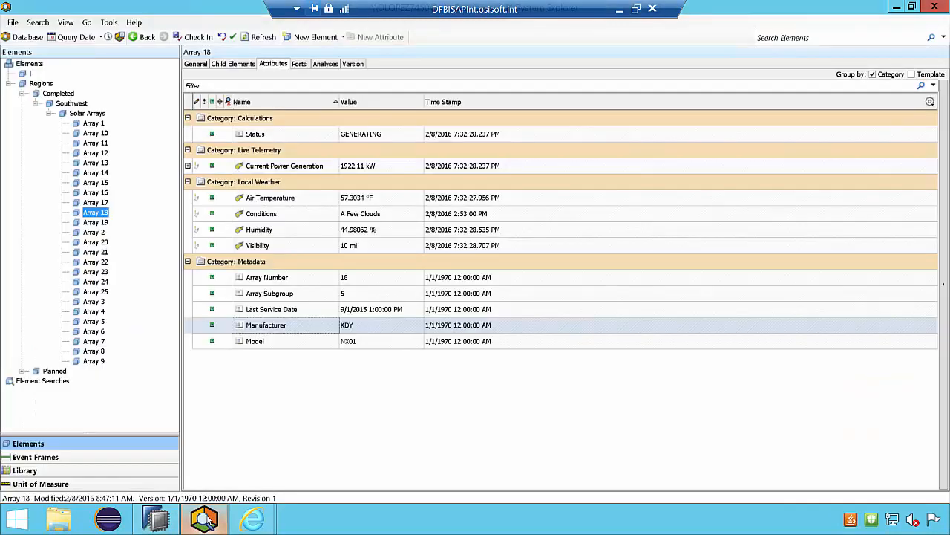
{"action": "left_click", "coordinate": [264, 520]}
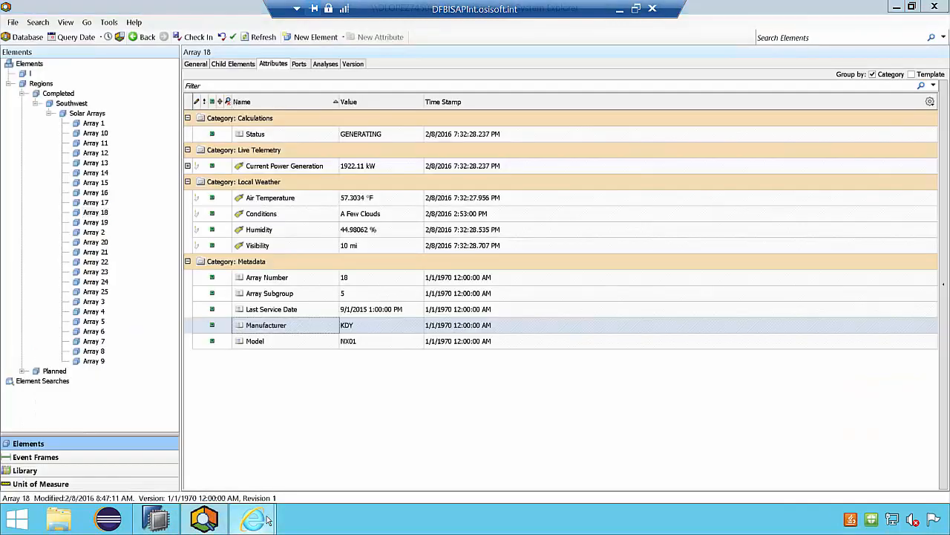
{"action": "left_click", "coordinate": [207, 453]}
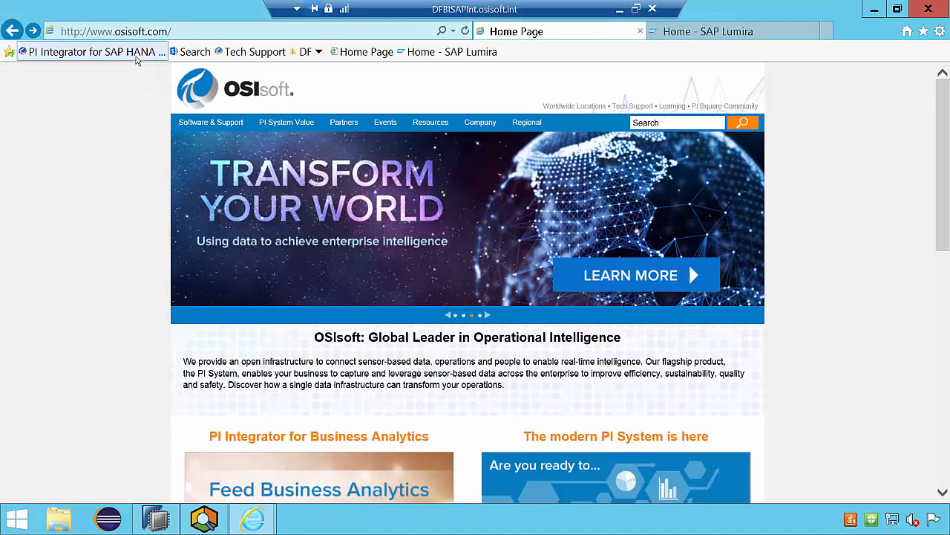
{"action": "left_click", "coordinate": [137, 56]}
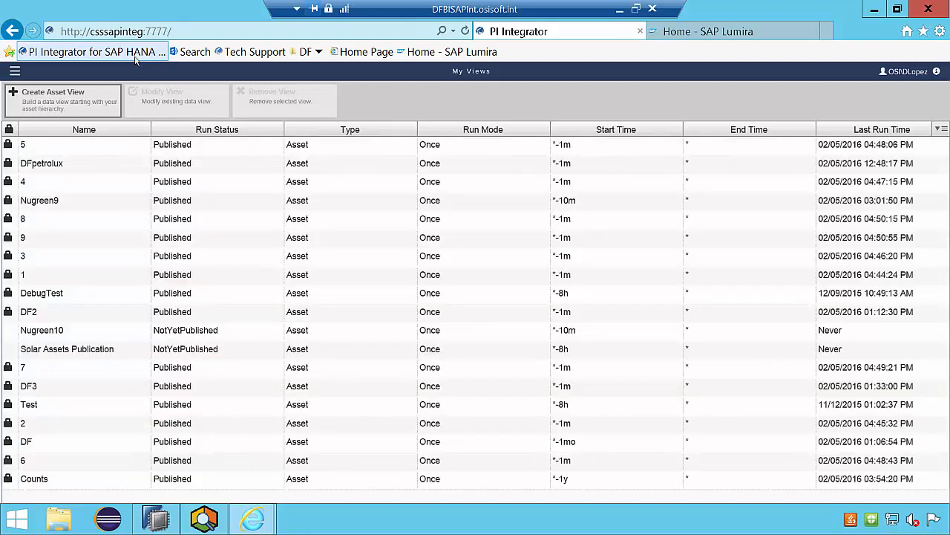
- Create a new asset view named "Asset Comparison"
{"action": "left_click", "coordinate": [94, 102]}
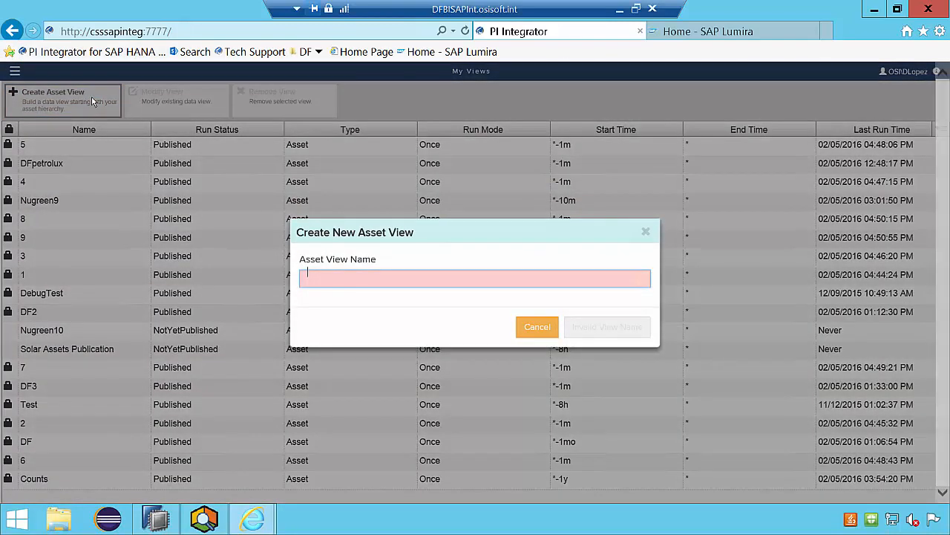
{"action": "type", "text": "Asset Comparison"}
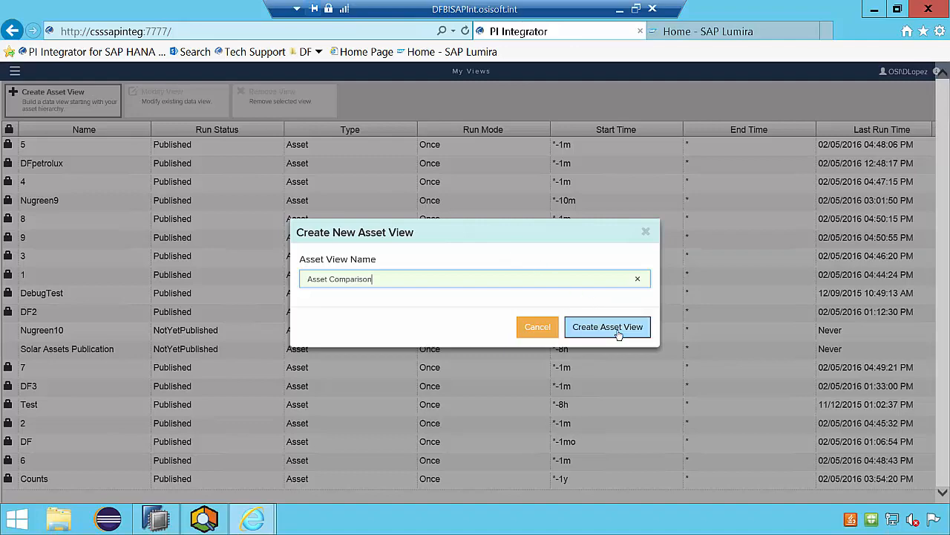
{"action": "left_click", "coordinate": [619, 327]}
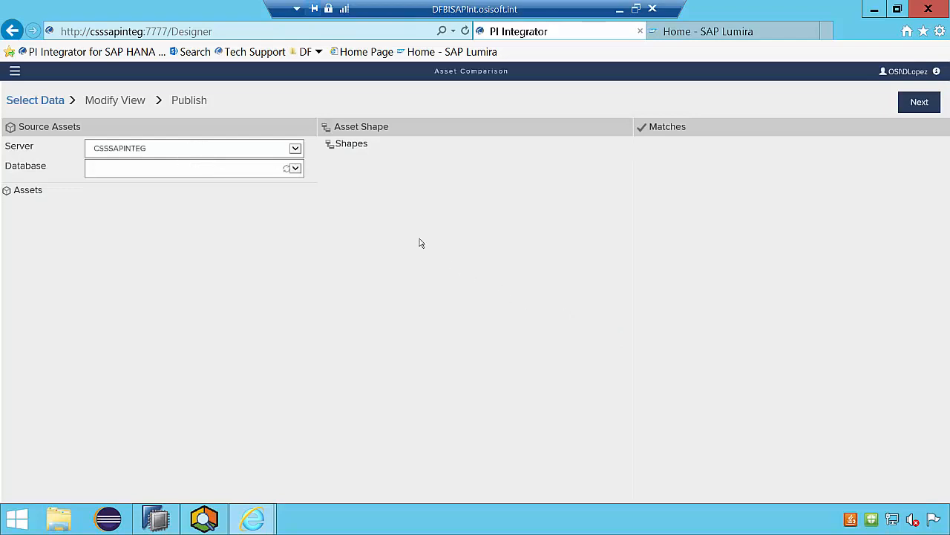
- Set the source assets to the DFPIAF server and the Power Generation database
{"action": "left_click", "coordinate": [295, 150]}
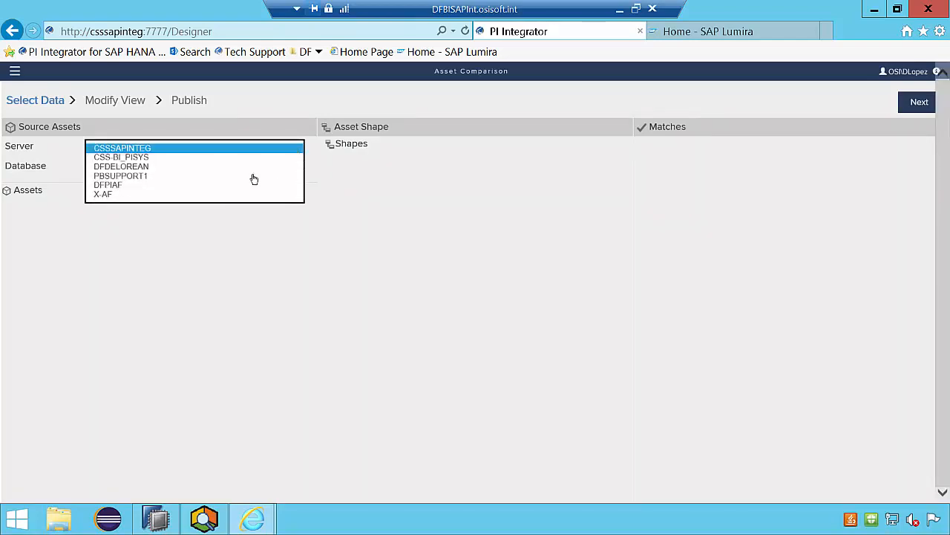
{"action": "left_click", "coordinate": [211, 184]}
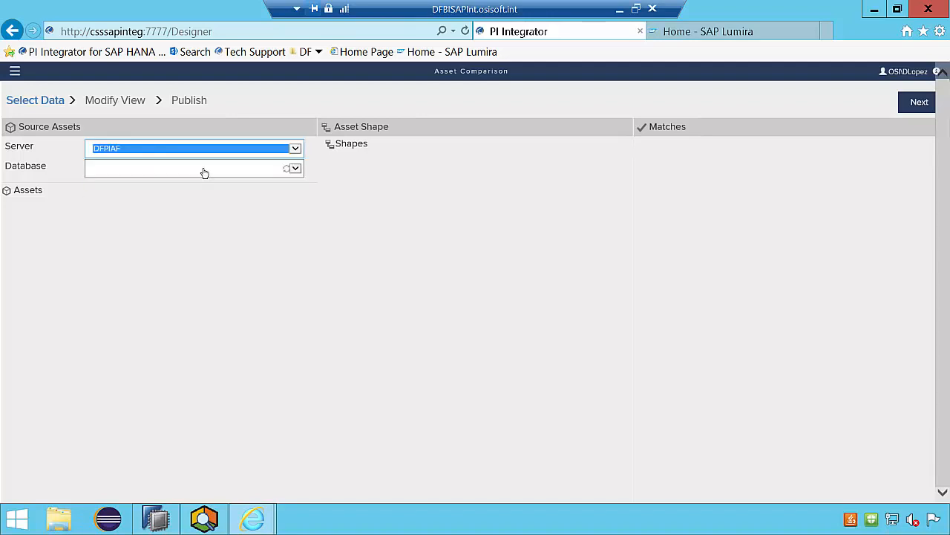
{"action": "left_click", "coordinate": [205, 172]}
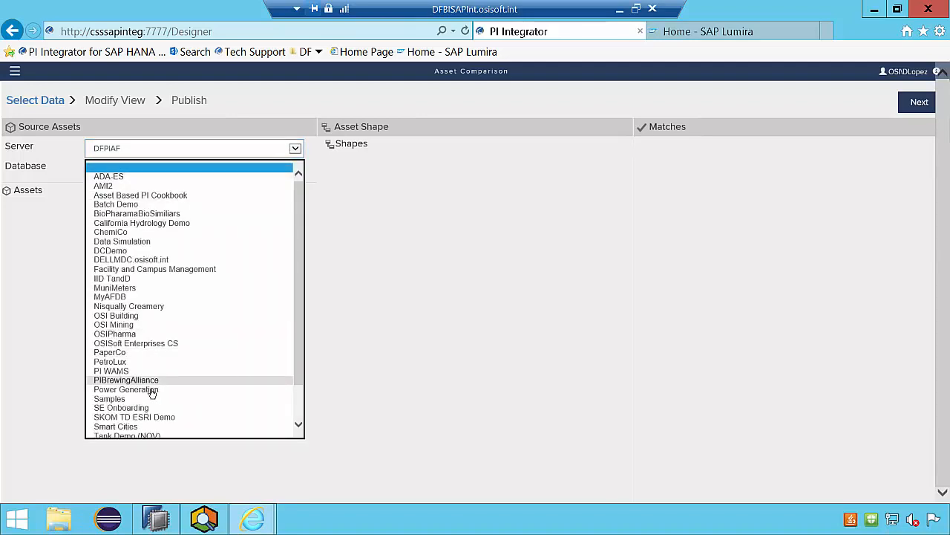
{"action": "left_click", "coordinate": [152, 390]}
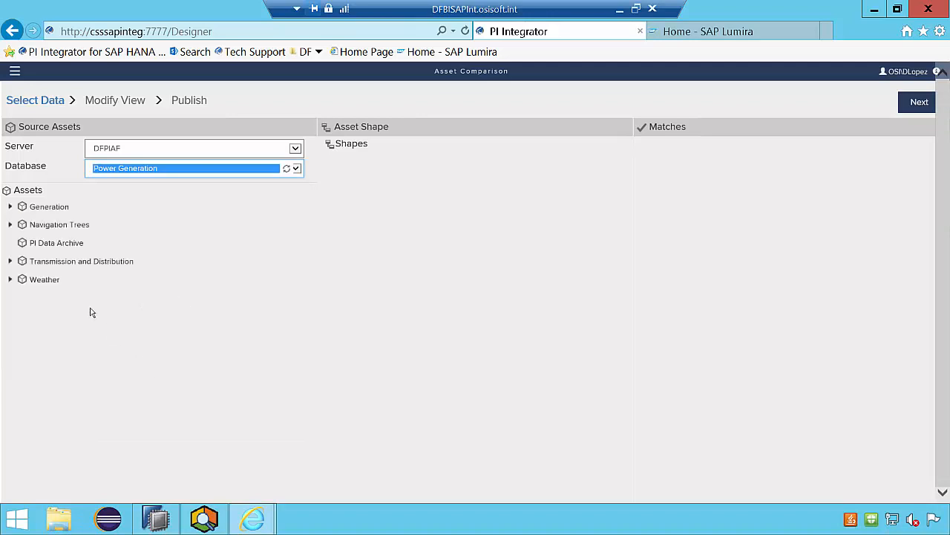
- Expand the asset tree through Generation, Solar Power Generation Fleet, Regions, Completed and Southwest to list the Solar Arrays
{"action": "left_click", "coordinate": [11, 207]}
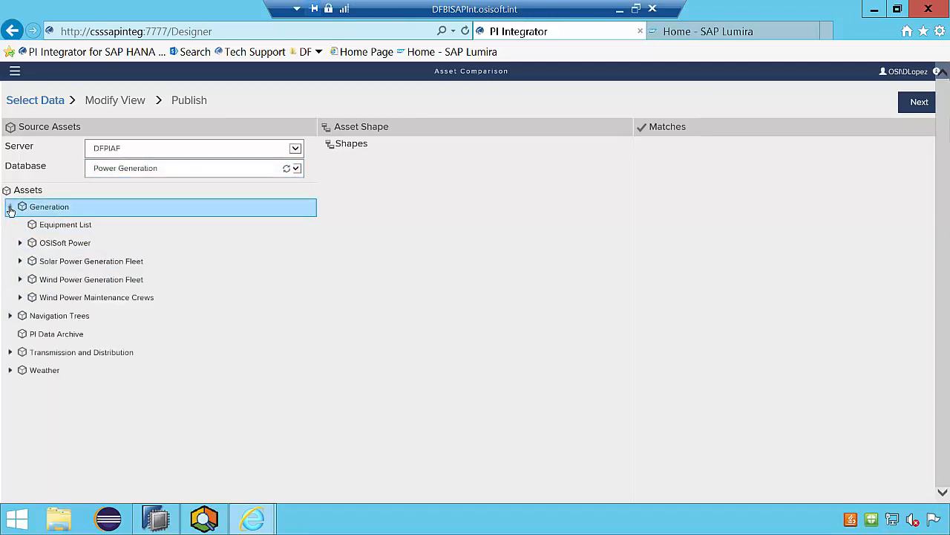
{"action": "left_click", "coordinate": [22, 261]}
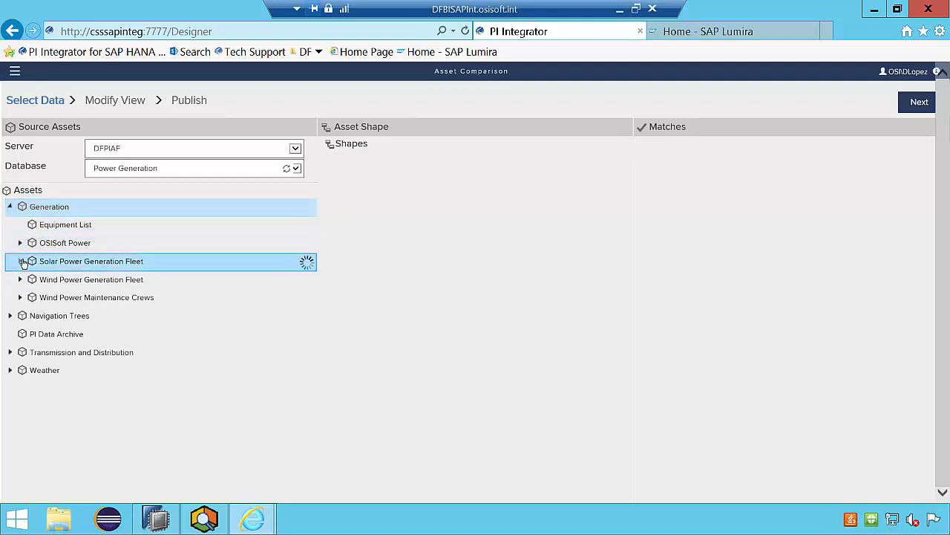
{"action": "left_click", "coordinate": [30, 280]}
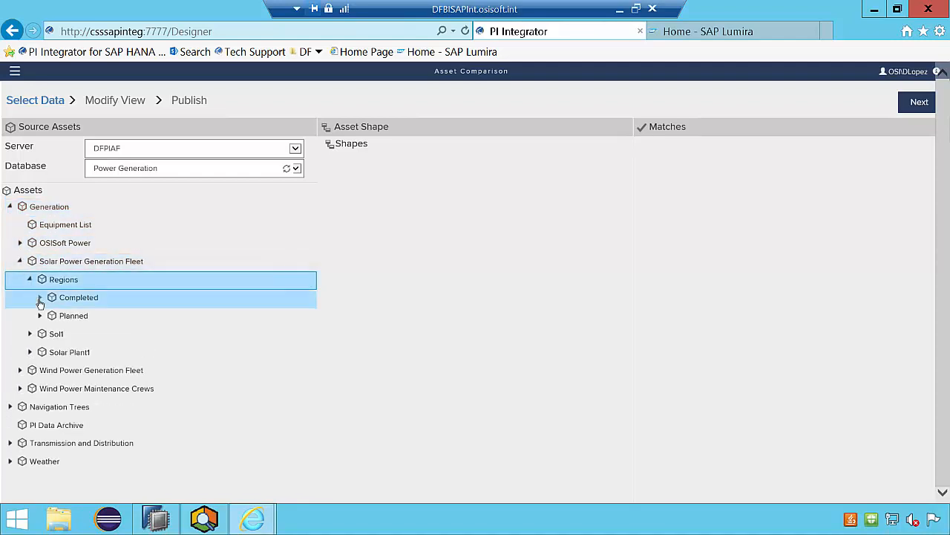
{"action": "left_click", "coordinate": [40, 297]}
{"action": "left_click", "coordinate": [51, 317]}
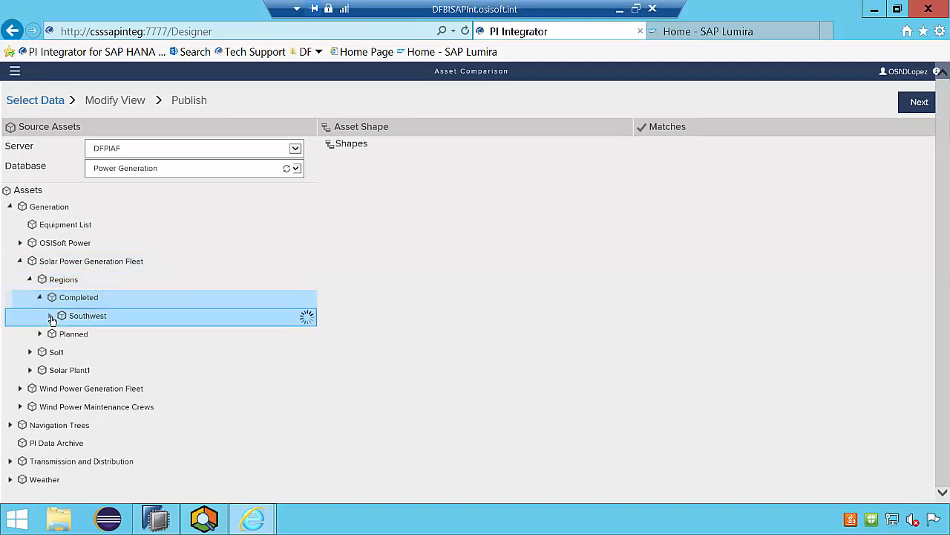
{"action": "left_click", "coordinate": [60, 335]}
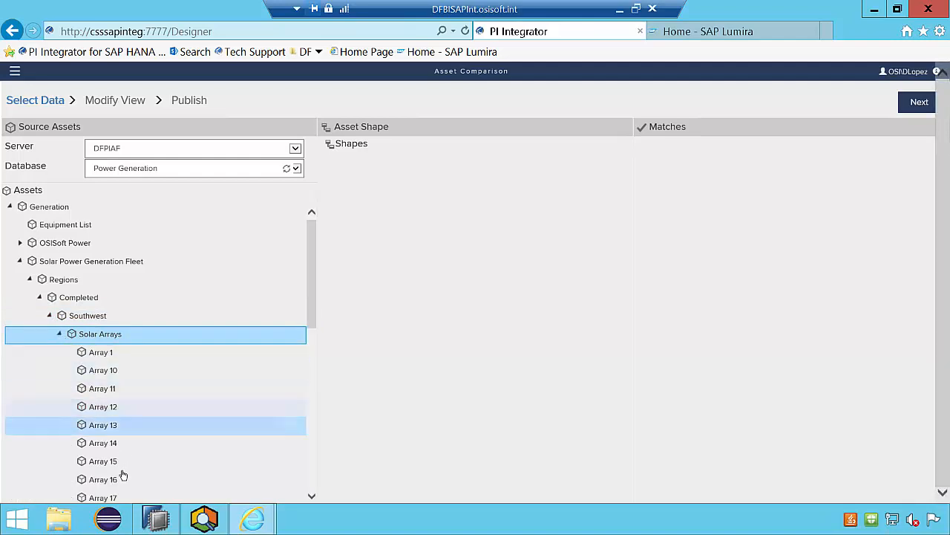
- Switch to PI System Explorer to compare its Southwest Solar Arrays hierarchy, and return to the PI Integrator browser window
{"action": "left_click", "coordinate": [202, 517]}
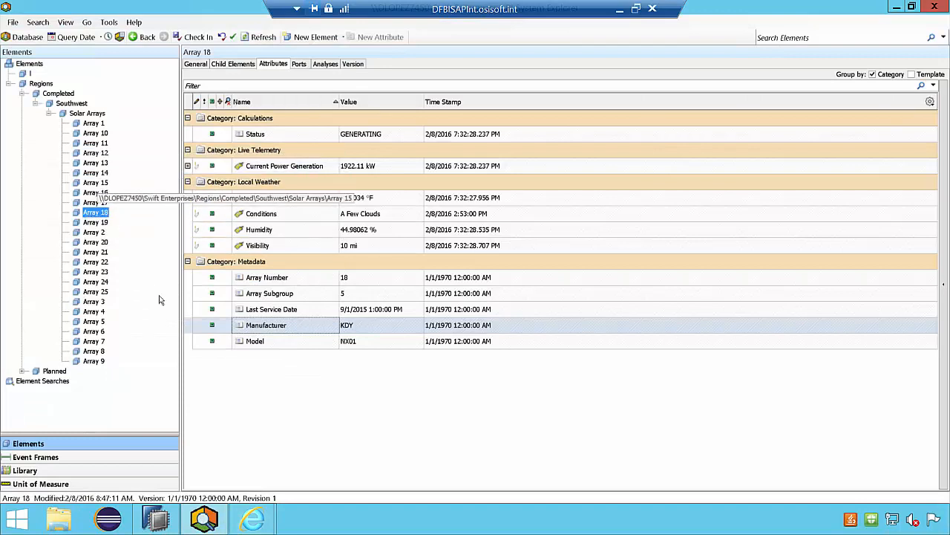
{"action": "mouse_move", "coordinate": [270, 524]}
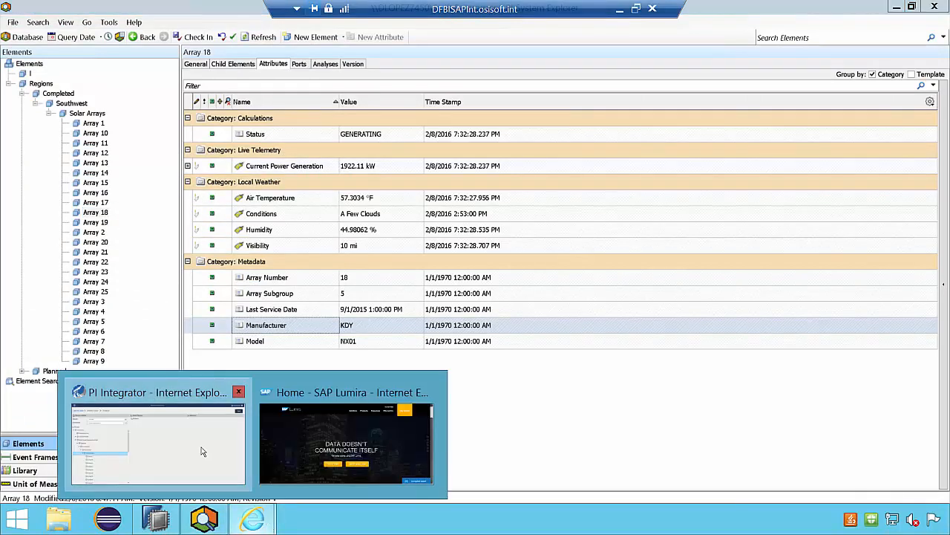
{"action": "left_click", "coordinate": [202, 451]}
- Select Array 1 in the asset tree and group its attributes by category
{"action": "left_click", "coordinate": [99, 352]}
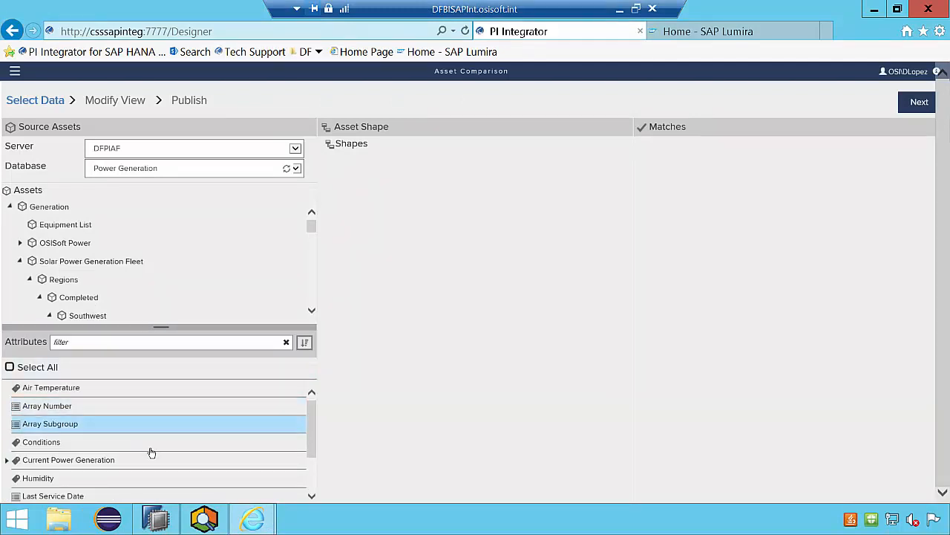
{"action": "scroll", "coordinate": [170, 455], "scroll_direction": "down", "scroll_amount": 3}
{"action": "scroll", "coordinate": [186, 446], "scroll_direction": "up", "scroll_amount": 3}
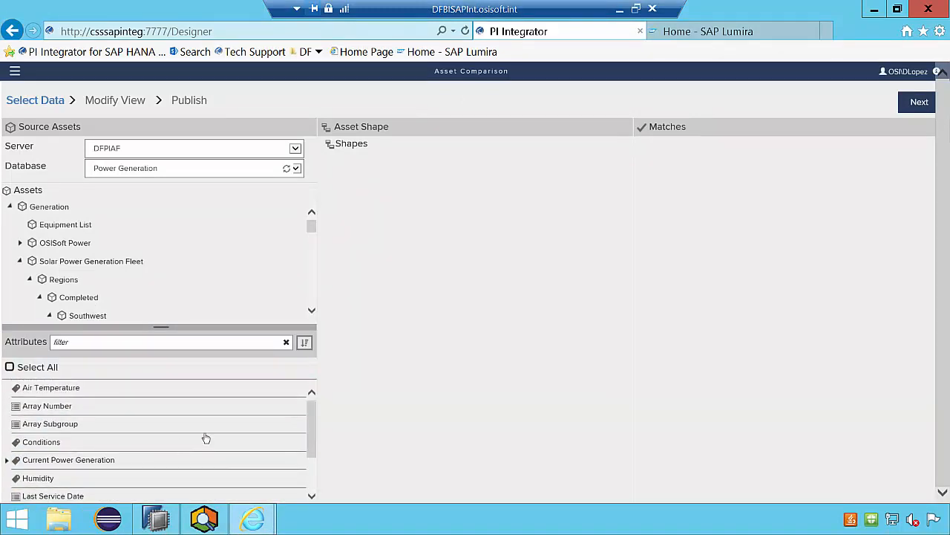
{"action": "left_click", "coordinate": [305, 341]}
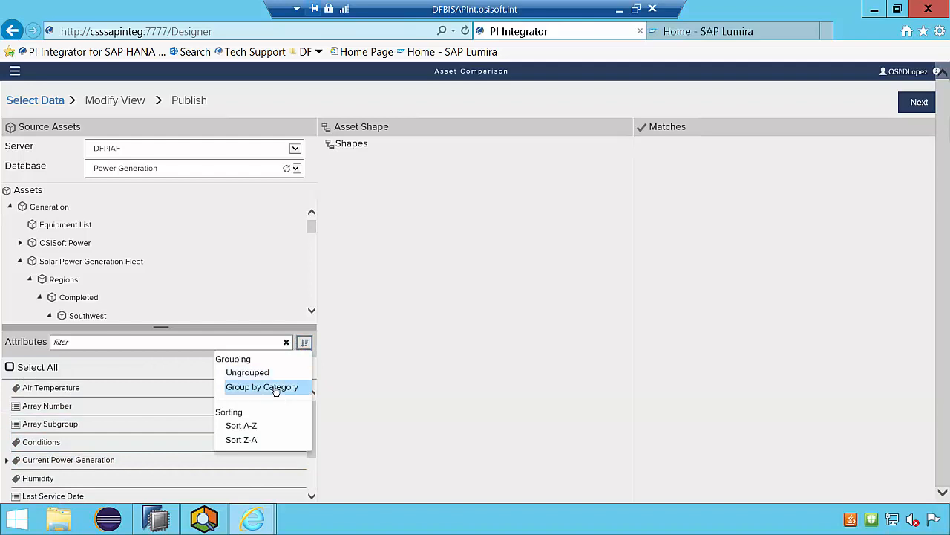
{"action": "left_click", "coordinate": [276, 388]}
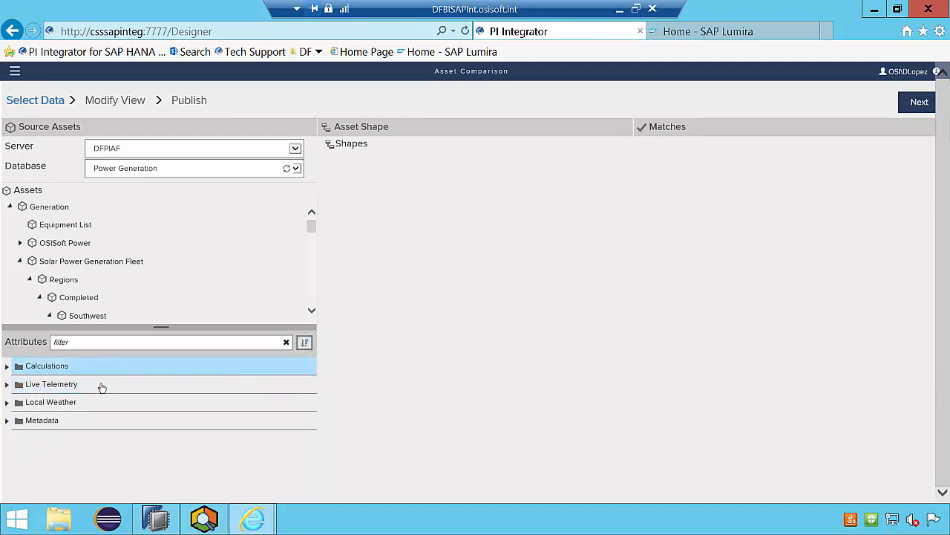
- Check the attribute categories of Array 18 in PI System Explorer, and return to the PI Integrator browser window
{"action": "left_click", "coordinate": [205, 518]}
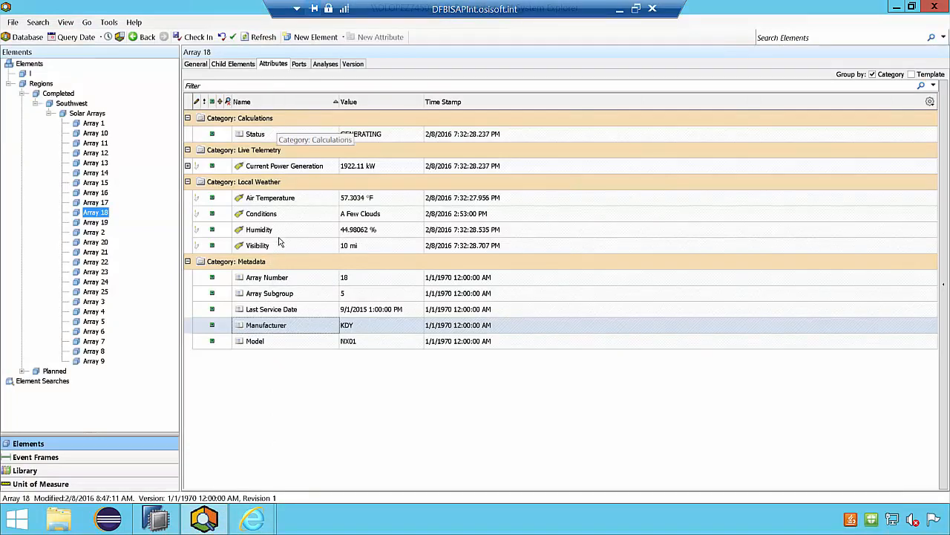
{"action": "mouse_move", "coordinate": [260, 524]}
{"action": "left_click", "coordinate": [198, 462]}
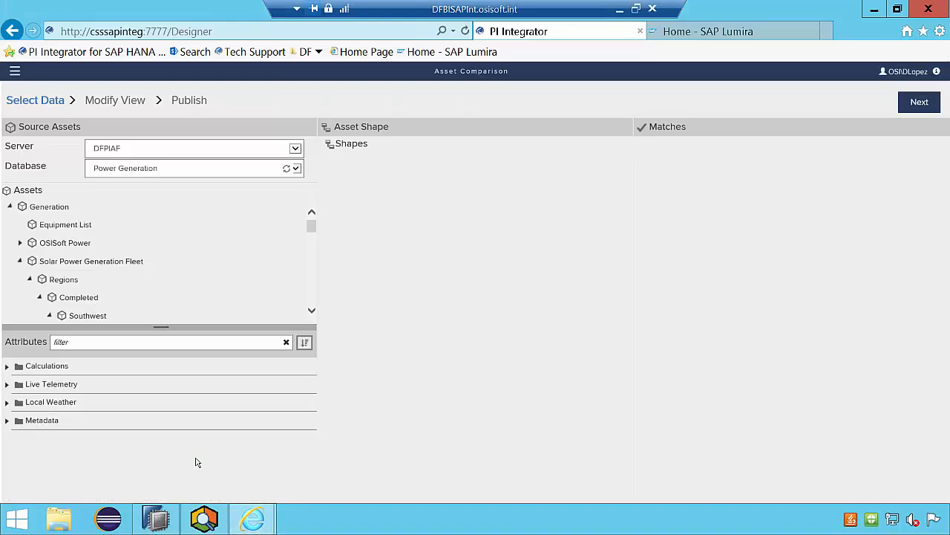
- Add the Metadata, Local Weather and Live Telemetry attribute categories of Array 1 to the asset shape
{"action": "left_click_drag", "start_coordinate": [84, 425], "coordinate": [419, 329]}
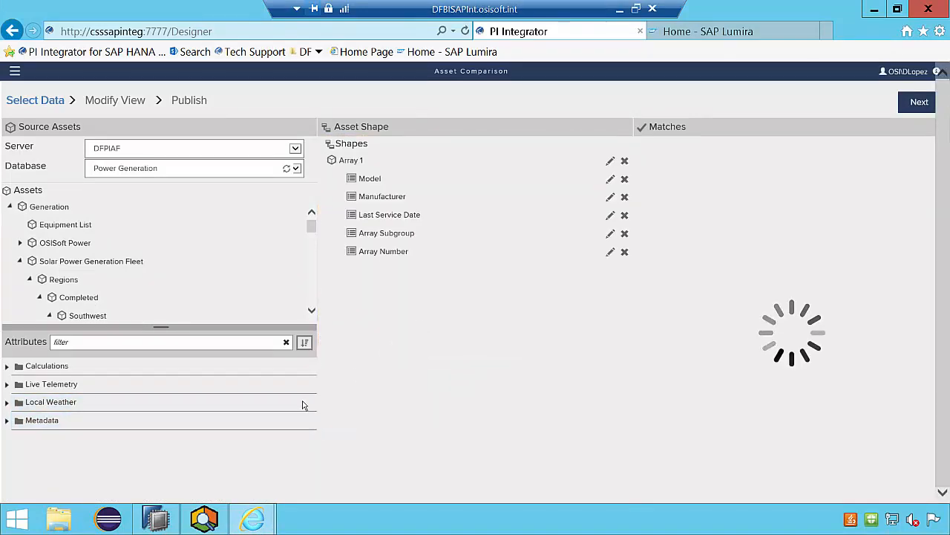
{"action": "left_click_drag", "start_coordinate": [272, 405], "coordinate": [435, 363]}
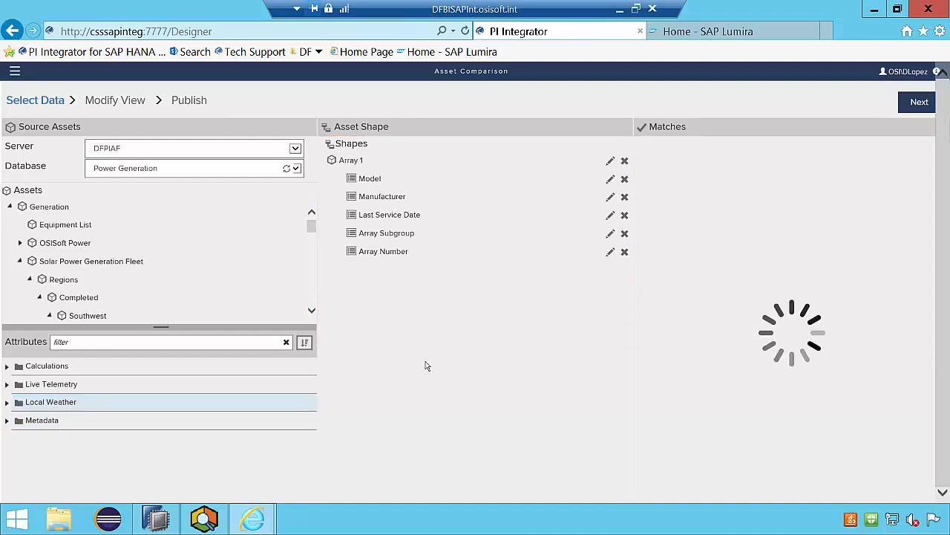
{"action": "left_click_drag", "start_coordinate": [261, 391], "coordinate": [431, 385]}
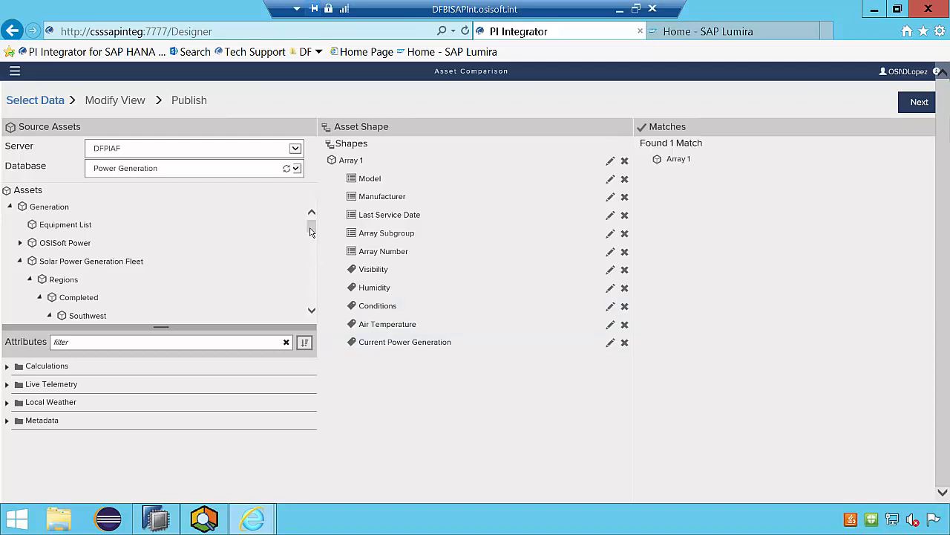
- Edit the Array 1 shape's filters to match on the Solar Array Template instead of the asset name
{"action": "left_click_drag", "start_coordinate": [311, 228], "coordinate": [312, 248]}
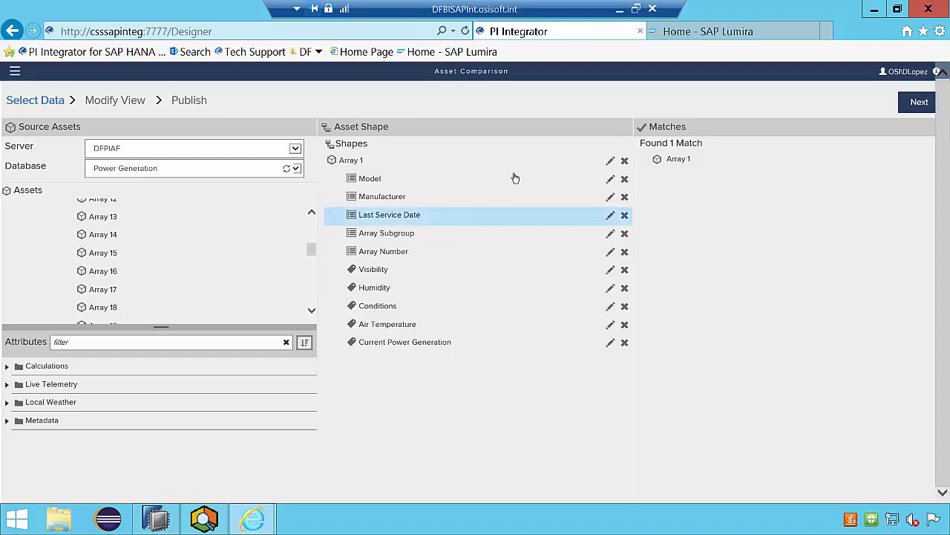
{"action": "left_click", "coordinate": [610, 161]}
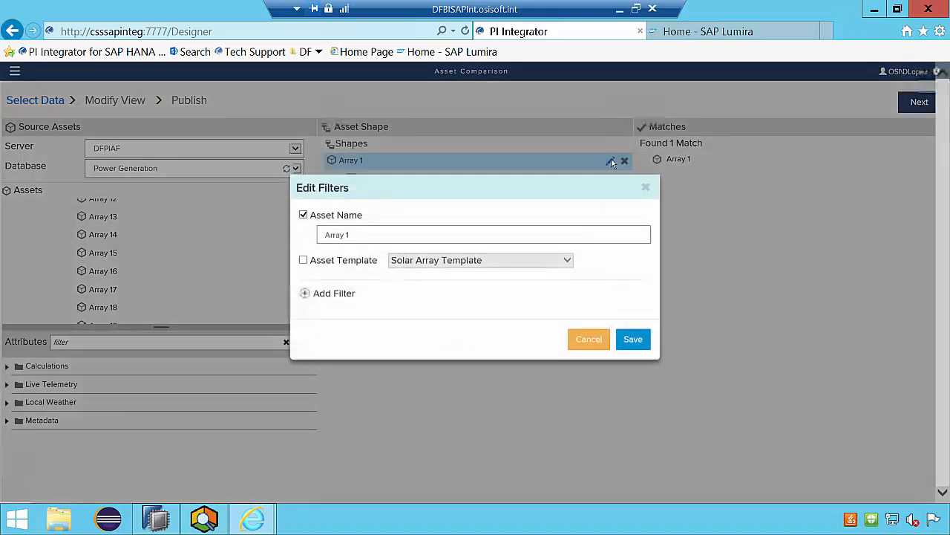
{"action": "left_click", "coordinate": [304, 232]}
{"action": "left_click", "coordinate": [303, 277]}
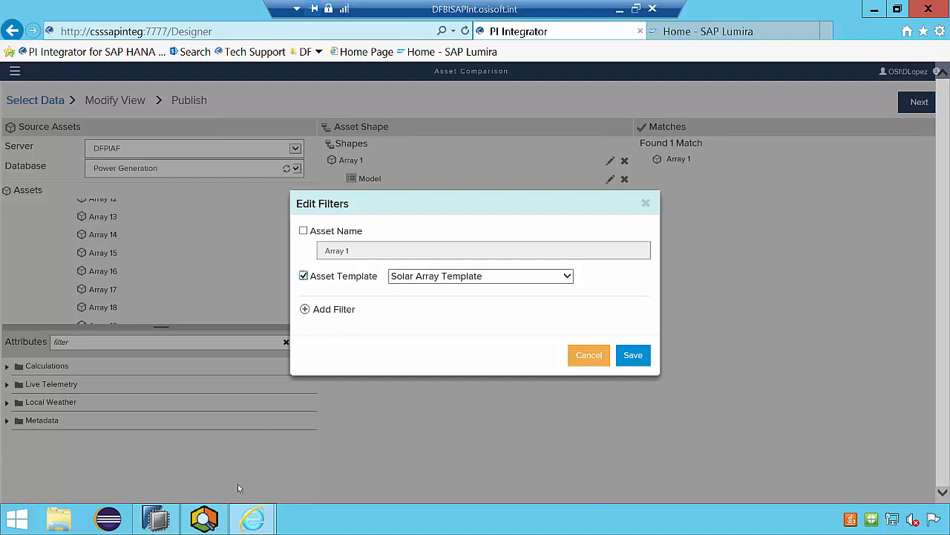
- Examine the general properties of Array 18 and Array 13 in PI System Explorer for their template, and return to PI Integrator
{"action": "left_click", "coordinate": [204, 517]}
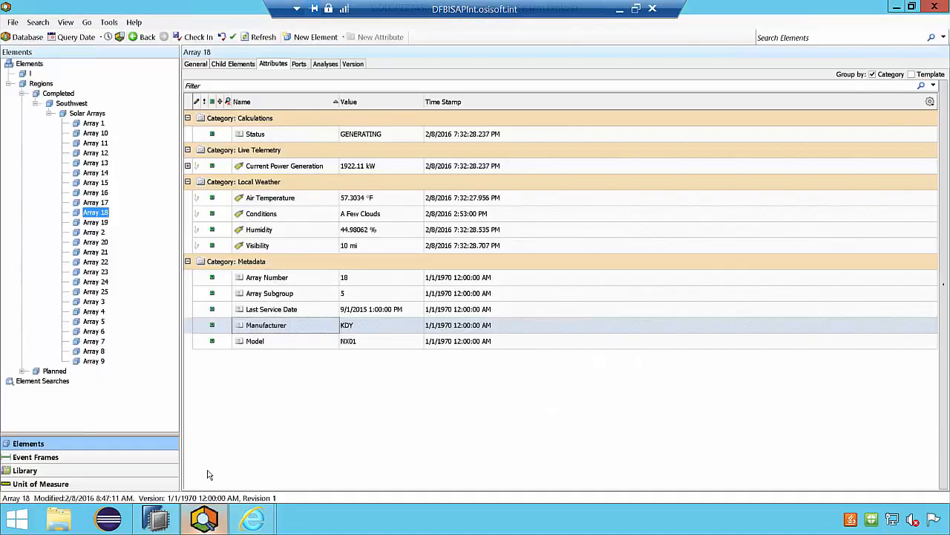
{"action": "left_click", "coordinate": [196, 65]}
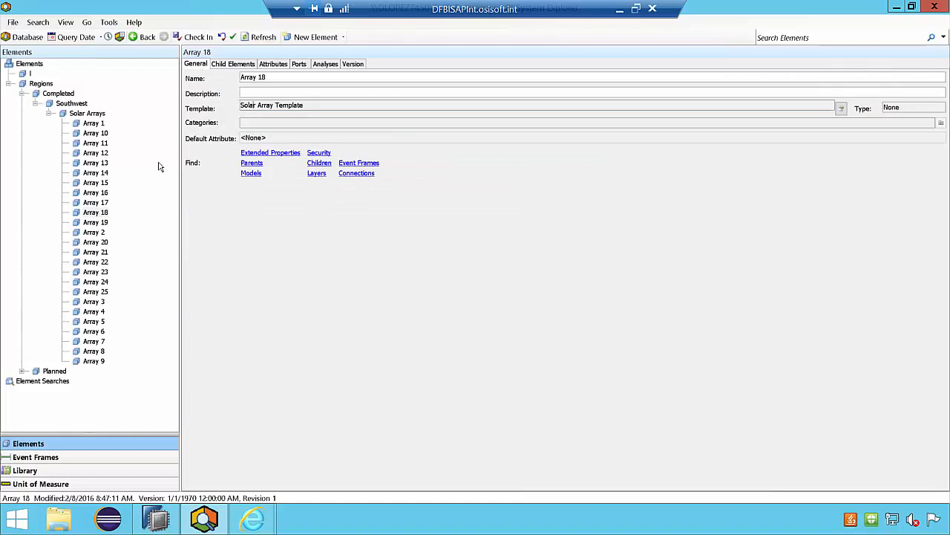
{"action": "left_click", "coordinate": [91, 164]}
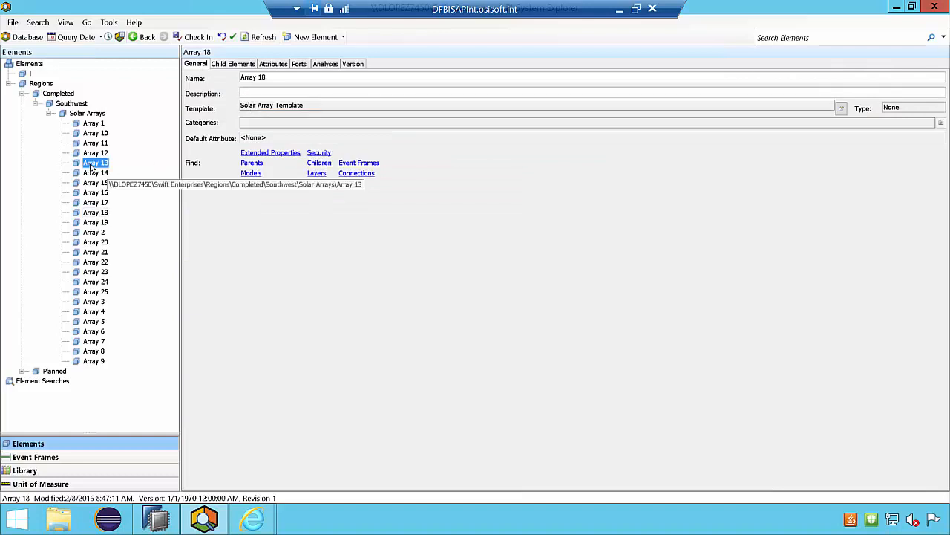
{"action": "left_click", "coordinate": [260, 107]}
{"action": "mouse_move", "coordinate": [252, 519]}
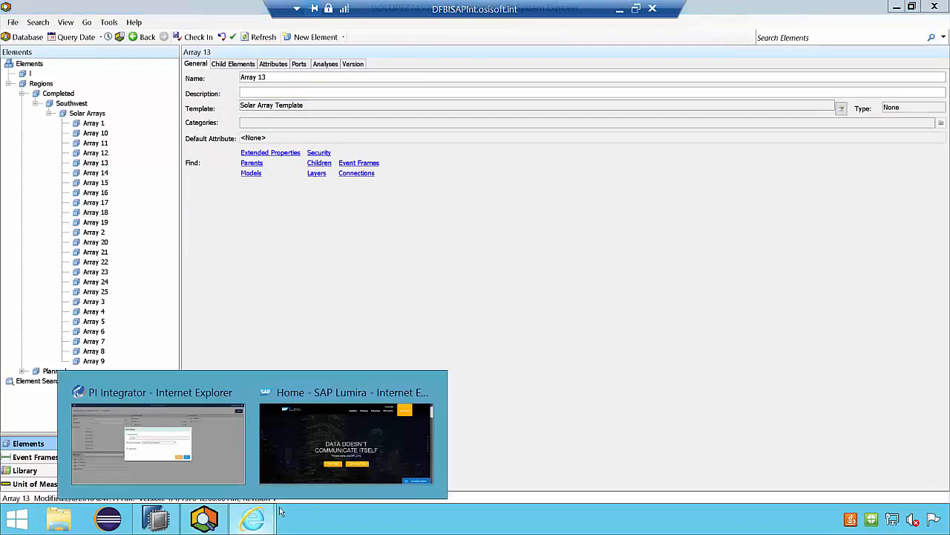
{"action": "left_click", "coordinate": [234, 464]}
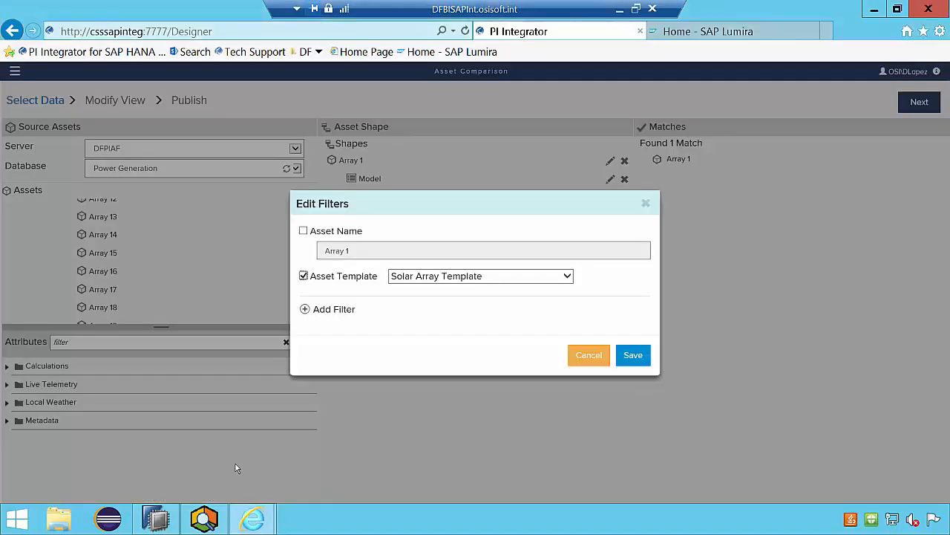
- Save the shape's template filter and proceed to the Modify View stage
{"action": "left_click", "coordinate": [632, 355]}
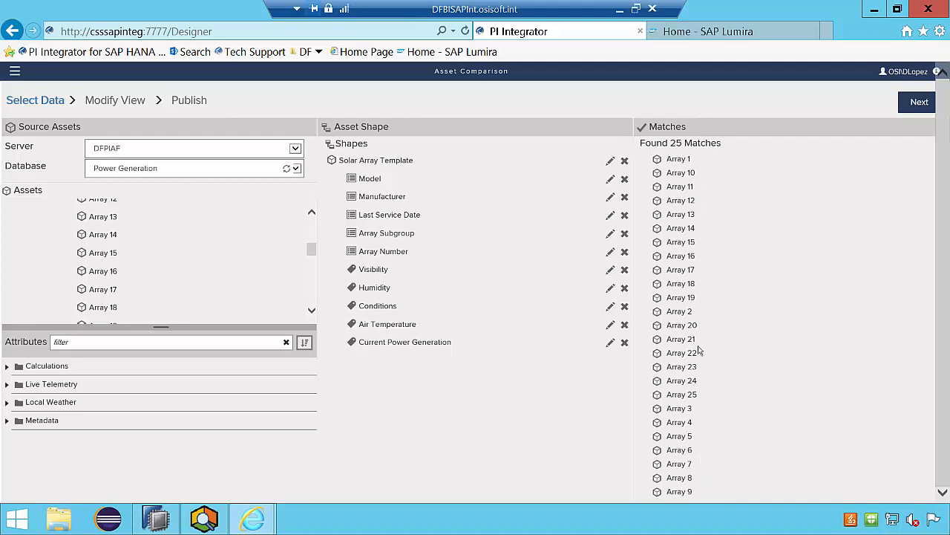
{"action": "left_click", "coordinate": [915, 104]}
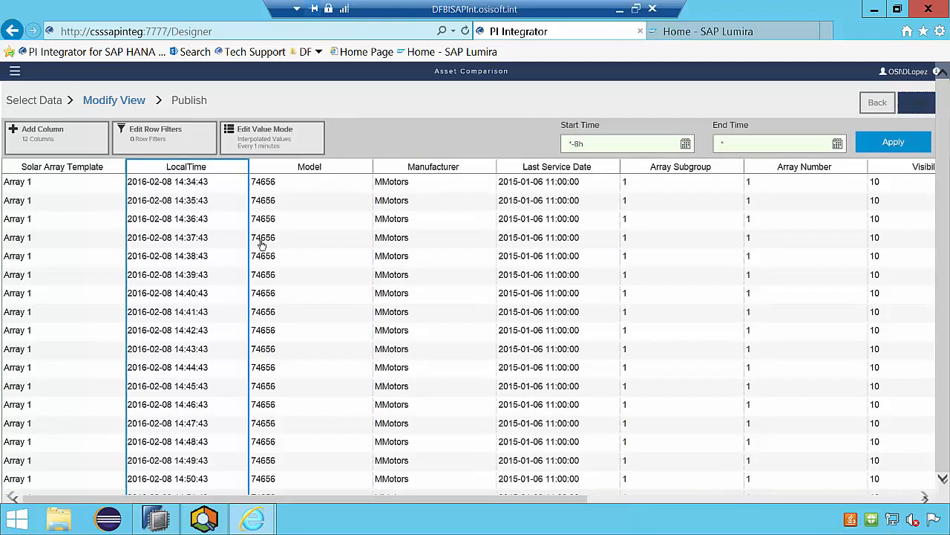
- Add Day of the Week and Hour as local time columns alongside the TimeStamp column
{"action": "left_click", "coordinate": [71, 142]}
{"action": "left_click", "coordinate": [345, 190]}
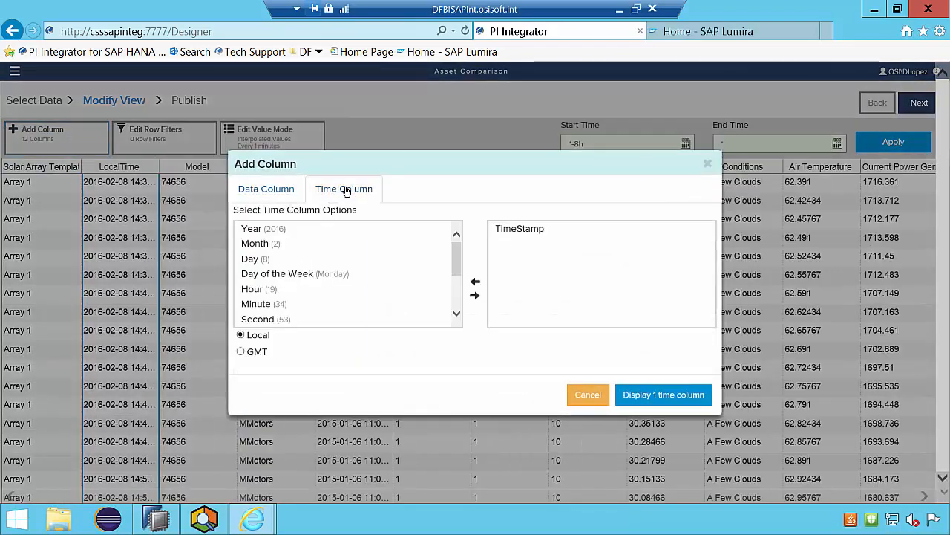
{"action": "double_click", "coordinate": [270, 274]}
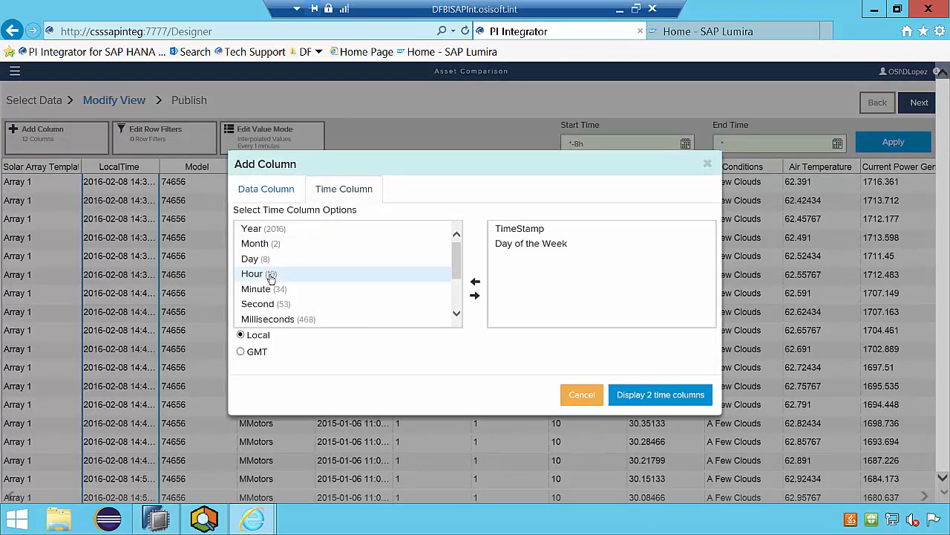
{"action": "double_click", "coordinate": [260, 275]}
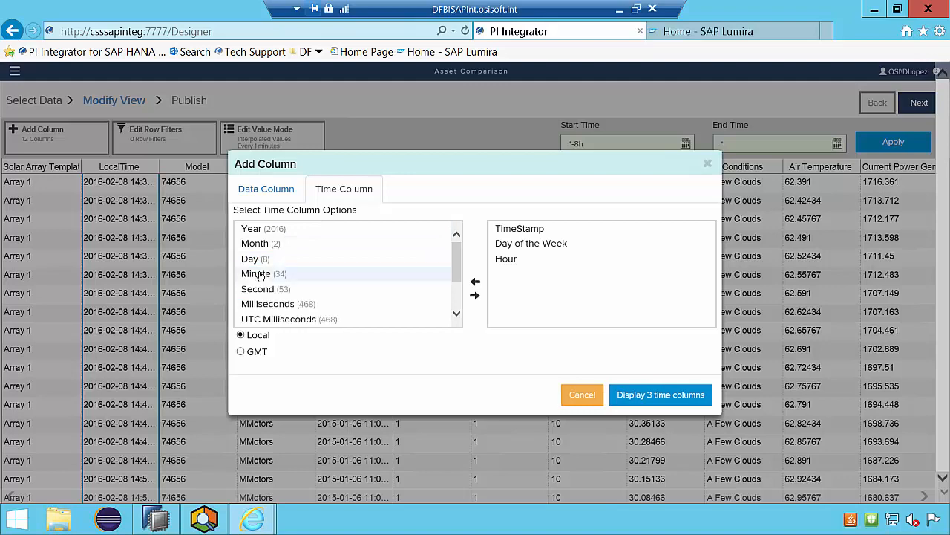
{"action": "left_click", "coordinate": [645, 395]}
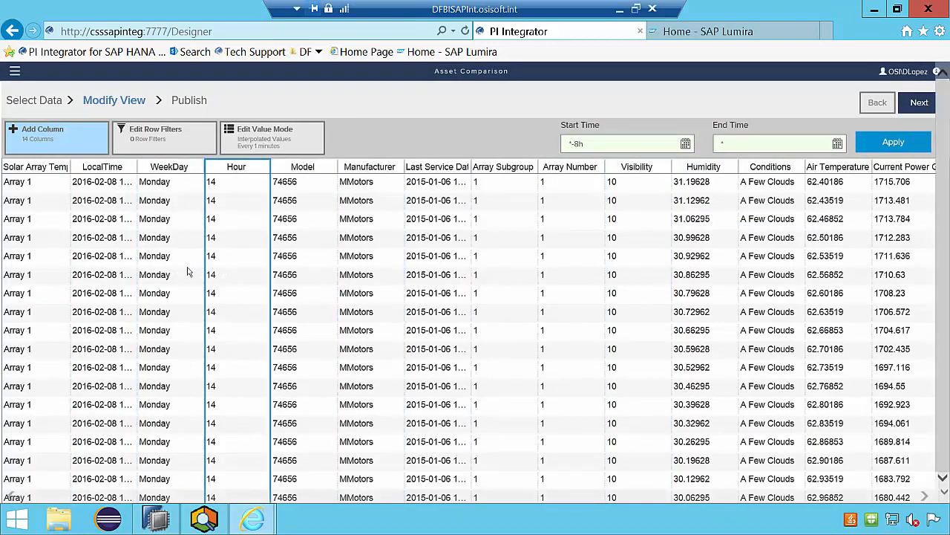
- Add a numeric row filter that keeps rows where Current Power Generation is greater than or equal to 0
{"action": "left_click", "coordinate": [180, 143]}
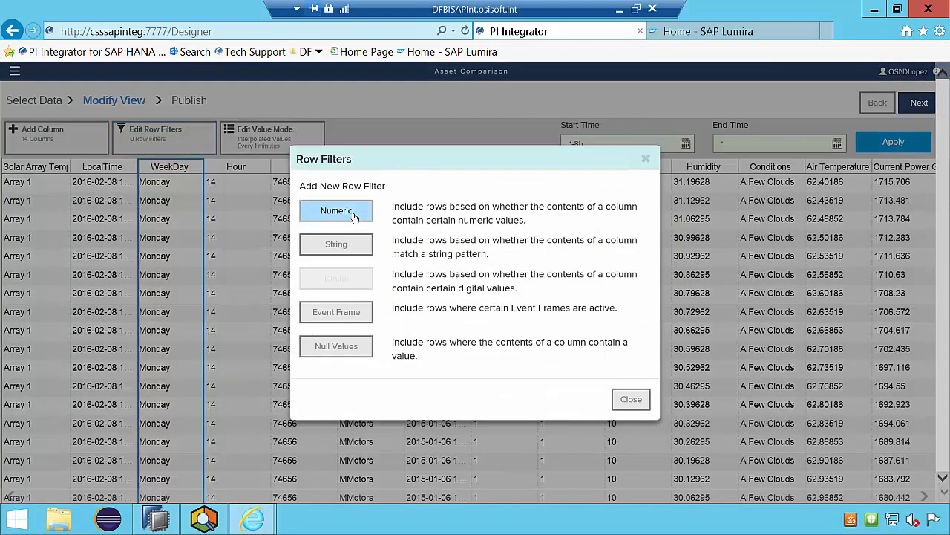
{"action": "left_click", "coordinate": [355, 216]}
{"action": "left_click", "coordinate": [352, 270]}
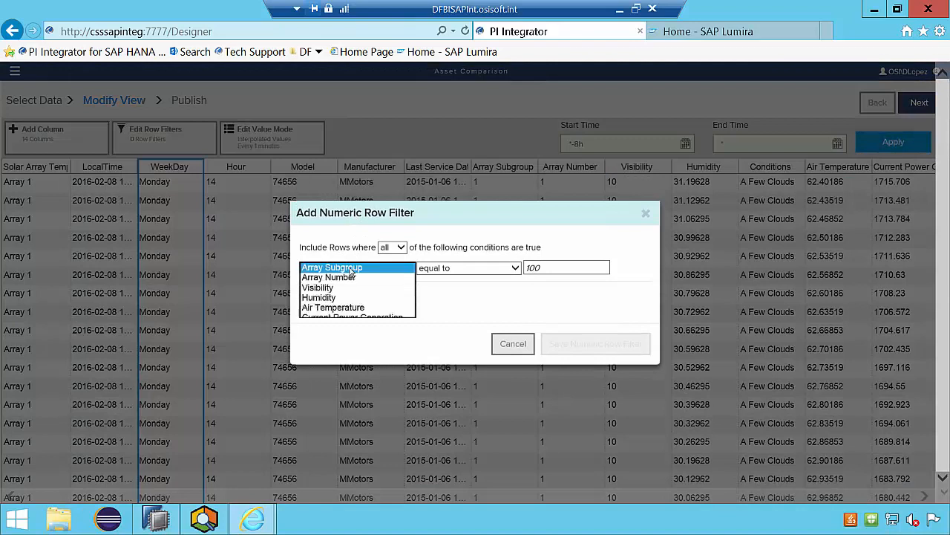
{"action": "left_click", "coordinate": [361, 318]}
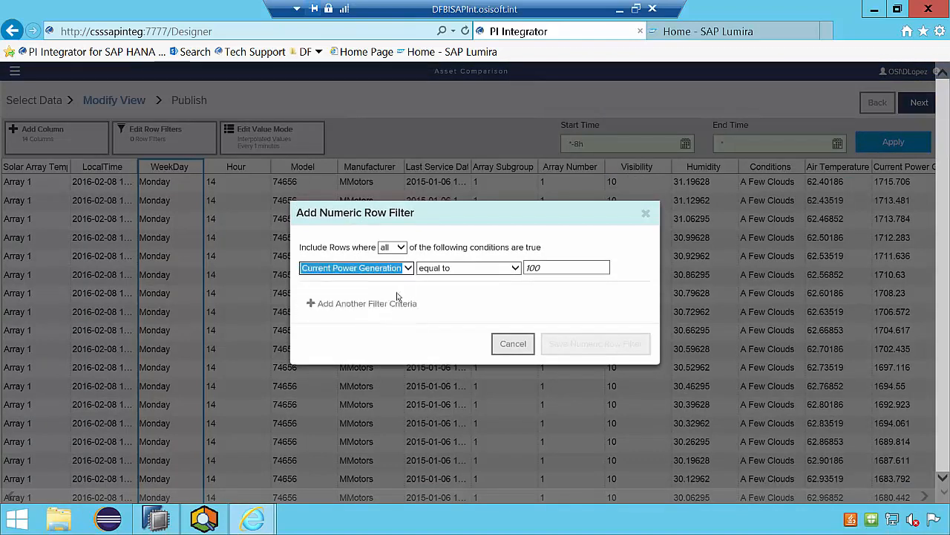
{"action": "left_click", "coordinate": [460, 268]}
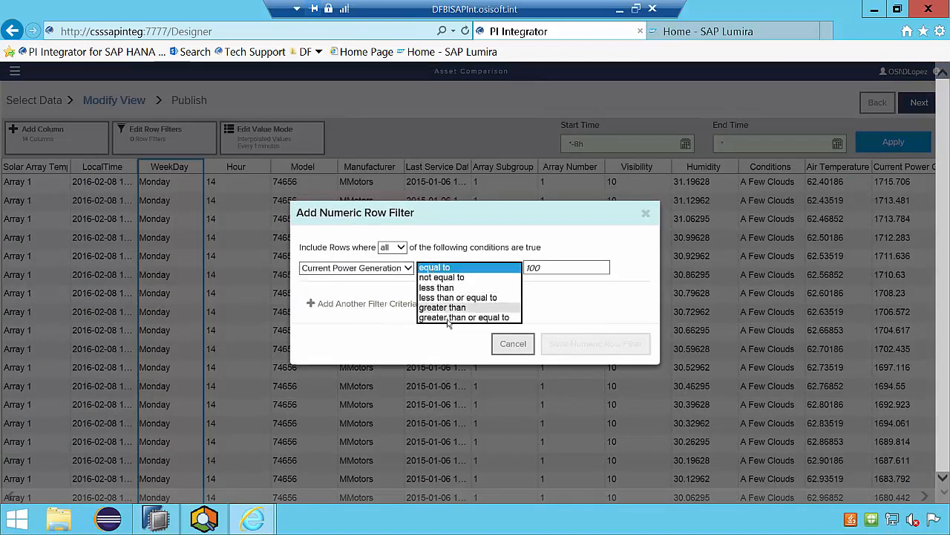
{"action": "left_click", "coordinate": [449, 318]}
{"action": "left_click", "coordinate": [544, 267]}
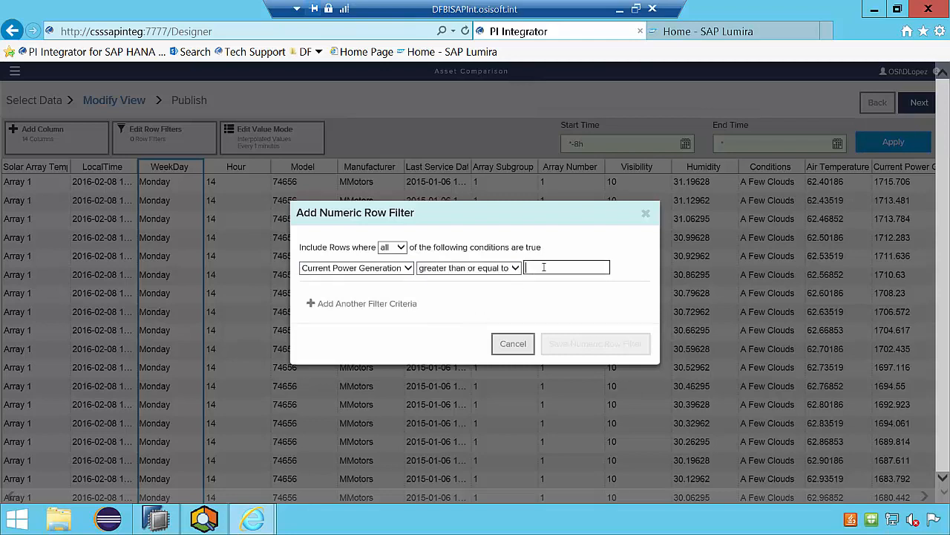
{"action": "type", "text": "0"}
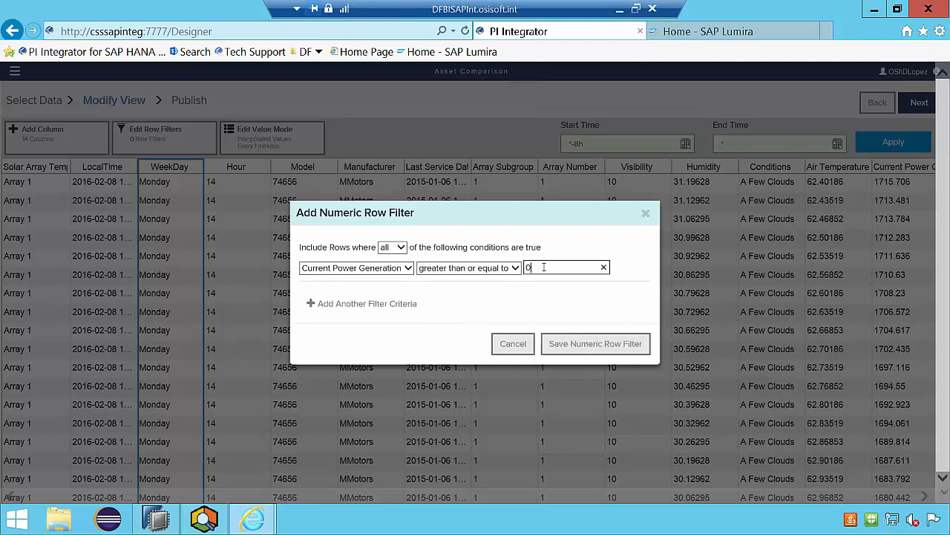
{"action": "left_click", "coordinate": [577, 344]}
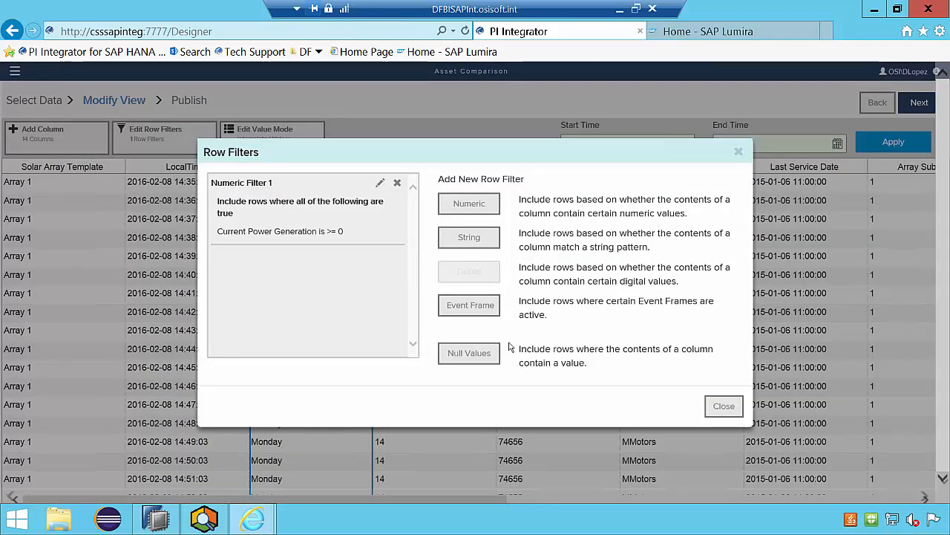
- Add a null value row filter requiring Current Power Generation to be not null, and close the row filters
{"action": "left_click", "coordinate": [468, 353]}
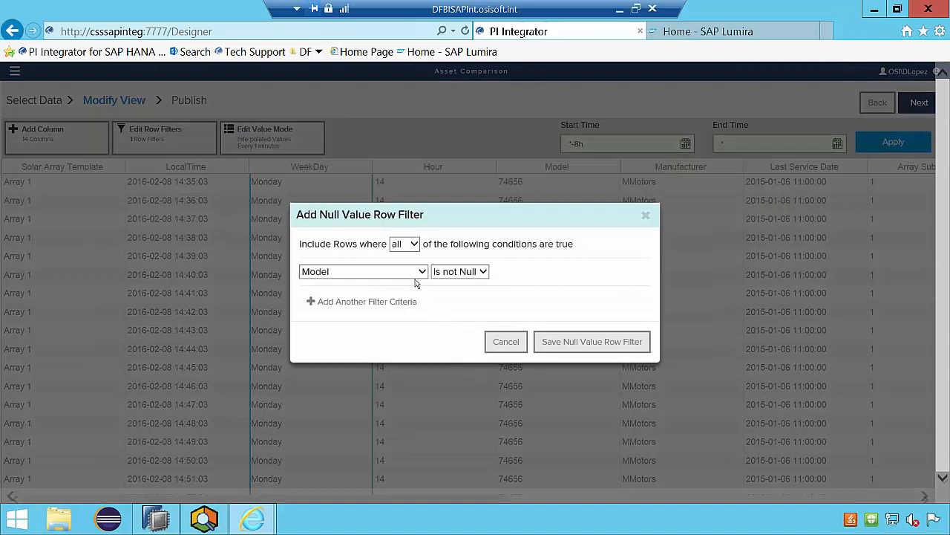
{"action": "left_click", "coordinate": [414, 273]}
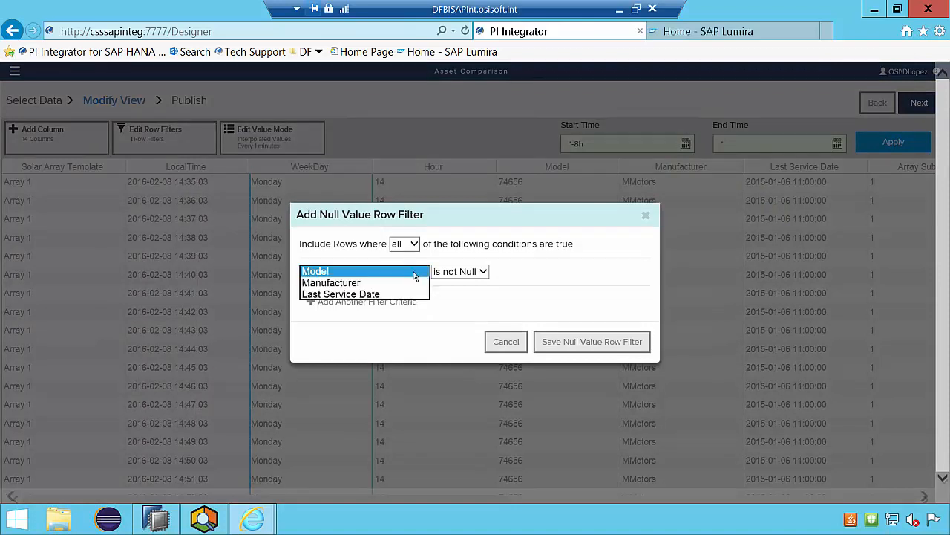
{"action": "left_click", "coordinate": [400, 370]}
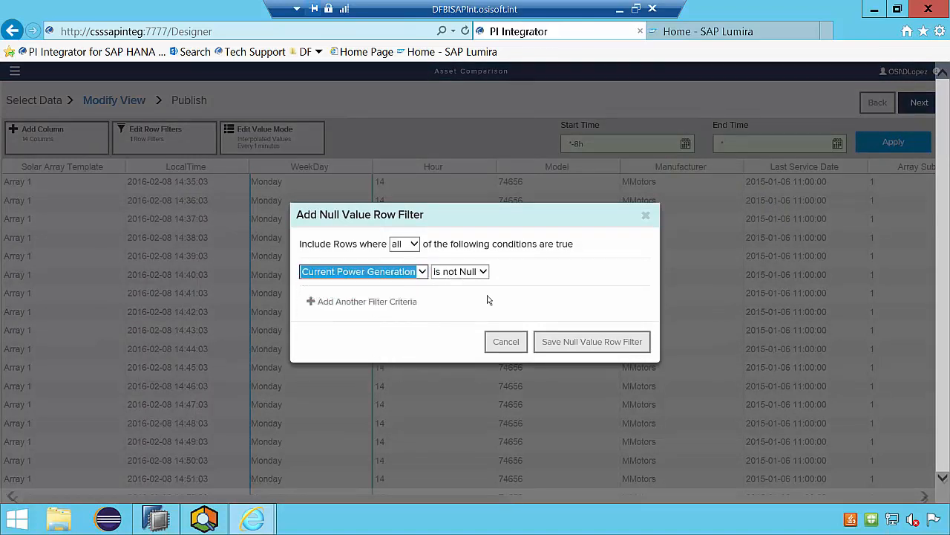
{"action": "left_click", "coordinate": [573, 349]}
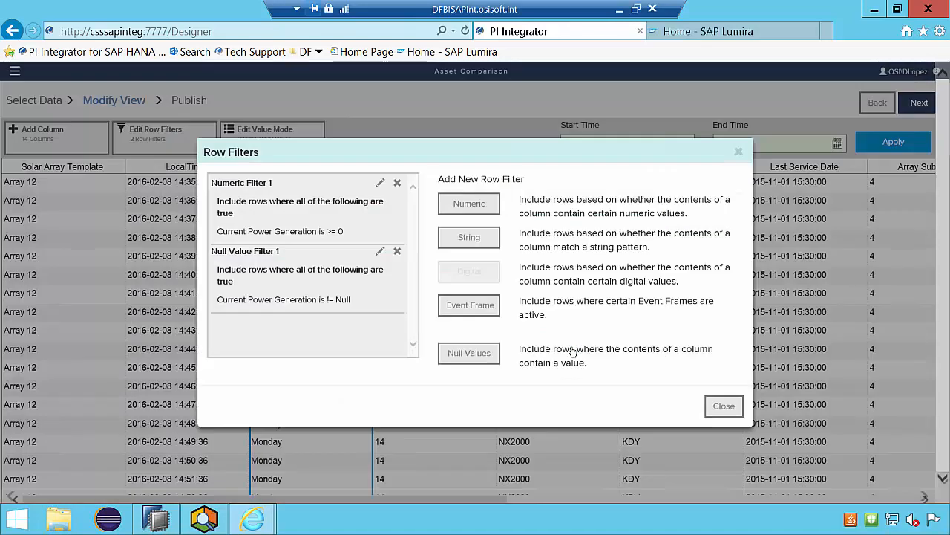
{"action": "left_click", "coordinate": [731, 407]}
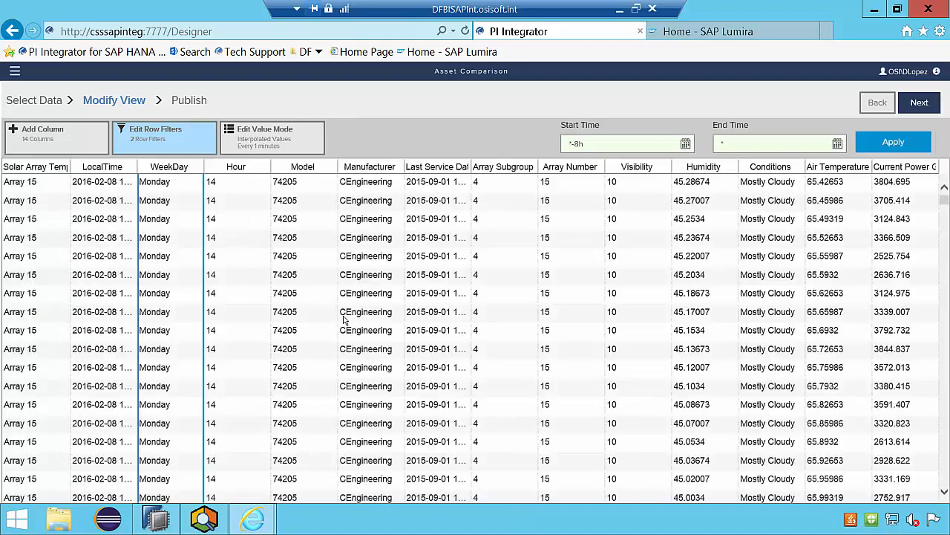
- Set the value mode to sample interpolated values every 15 minutes and save the change
{"action": "left_click", "coordinate": [300, 177]}
{"action": "left_click", "coordinate": [293, 151]}
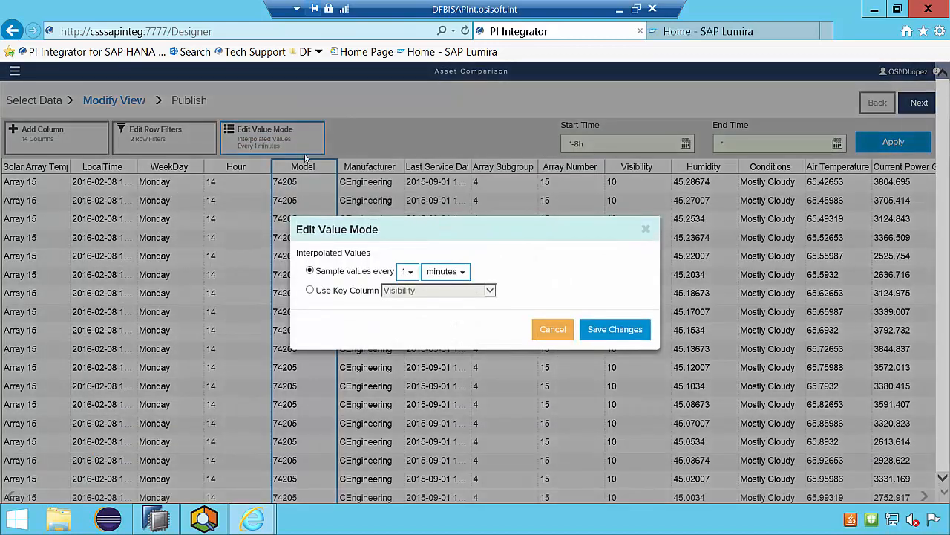
{"action": "left_click", "coordinate": [411, 272]}
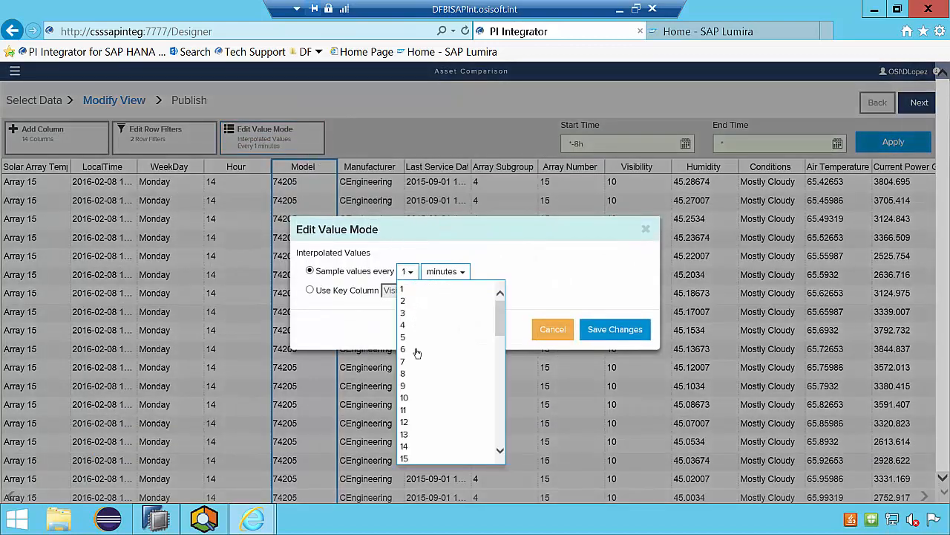
{"action": "left_click", "coordinate": [408, 460]}
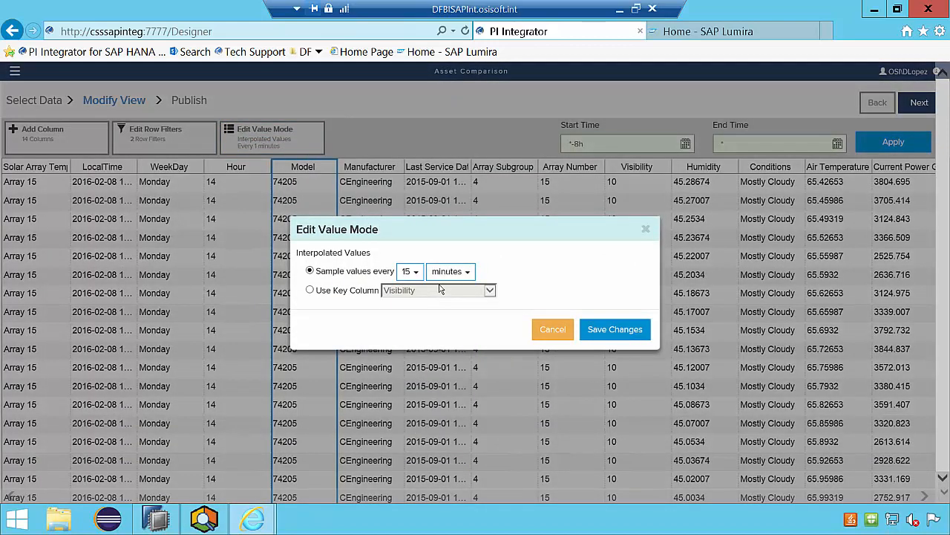
{"action": "left_click", "coordinate": [610, 329]}
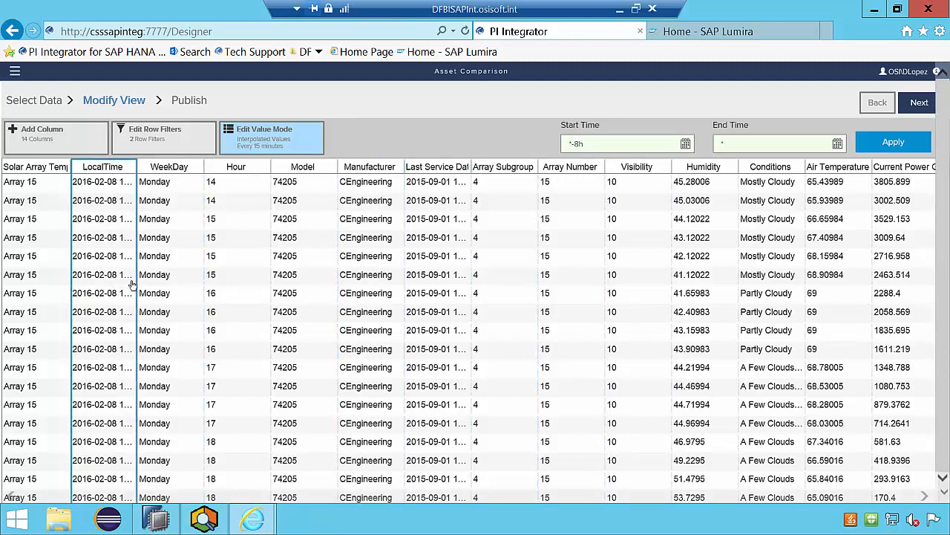
- Set the view's start time to December 1, 2015 and end time to December 31, 2015, and apply the range
{"action": "left_click", "coordinate": [685, 143]}
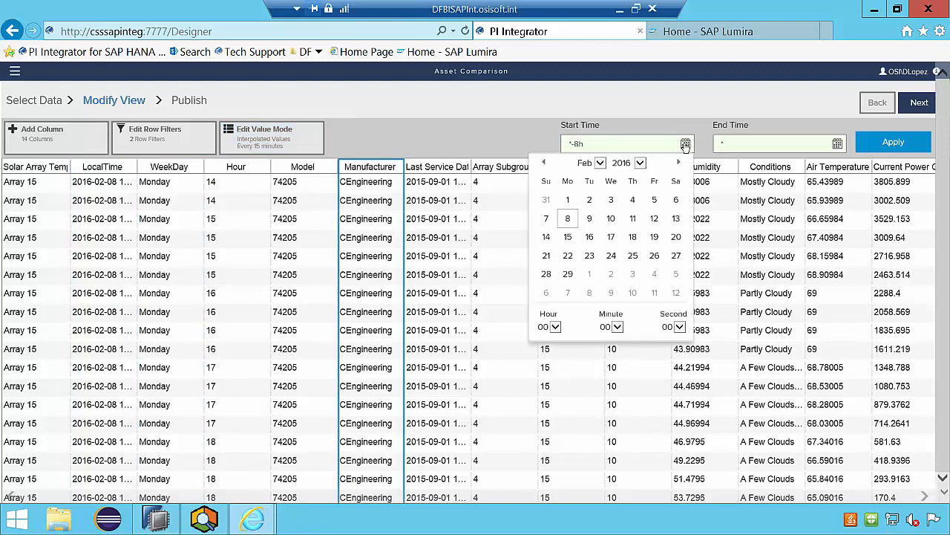
{"action": "left_click", "coordinate": [546, 163]}
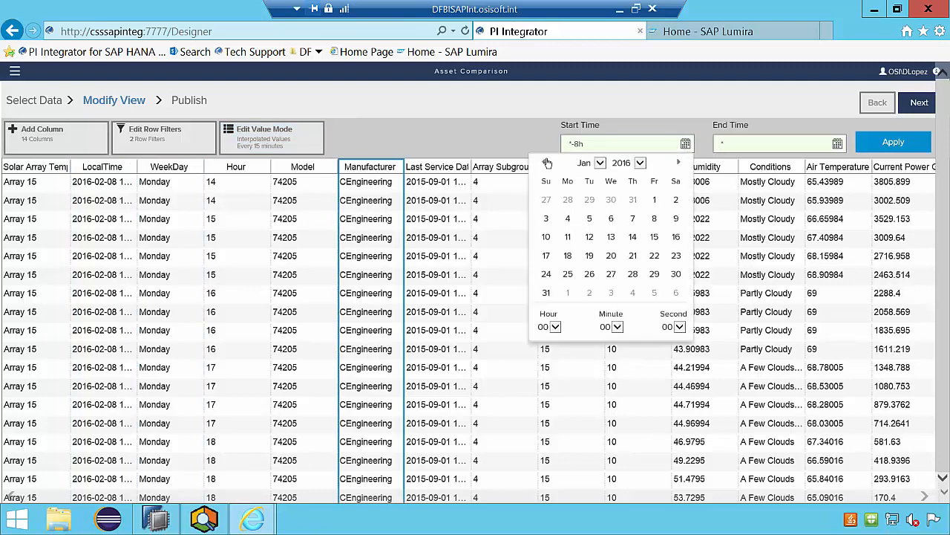
{"action": "left_click", "coordinate": [546, 163]}
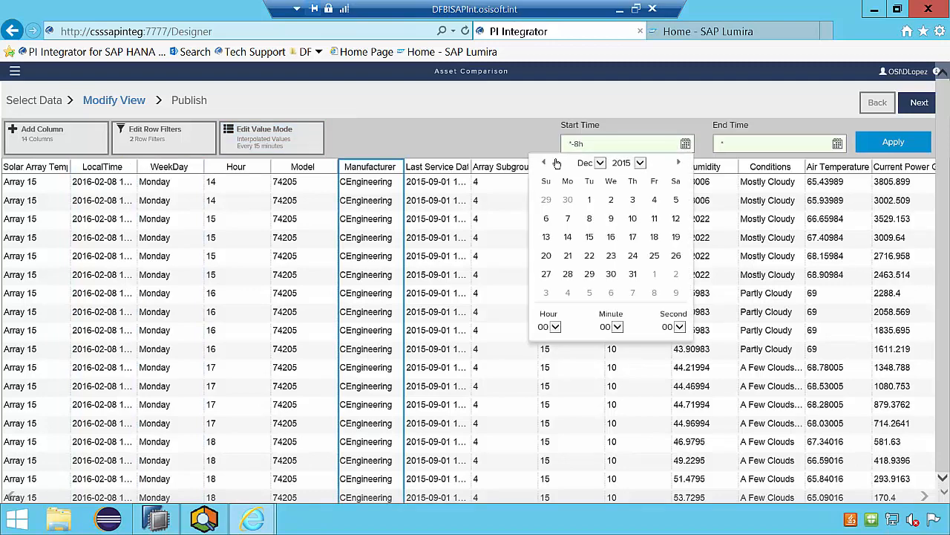
{"action": "left_click", "coordinate": [590, 200]}
{"action": "left_click", "coordinate": [837, 144]}
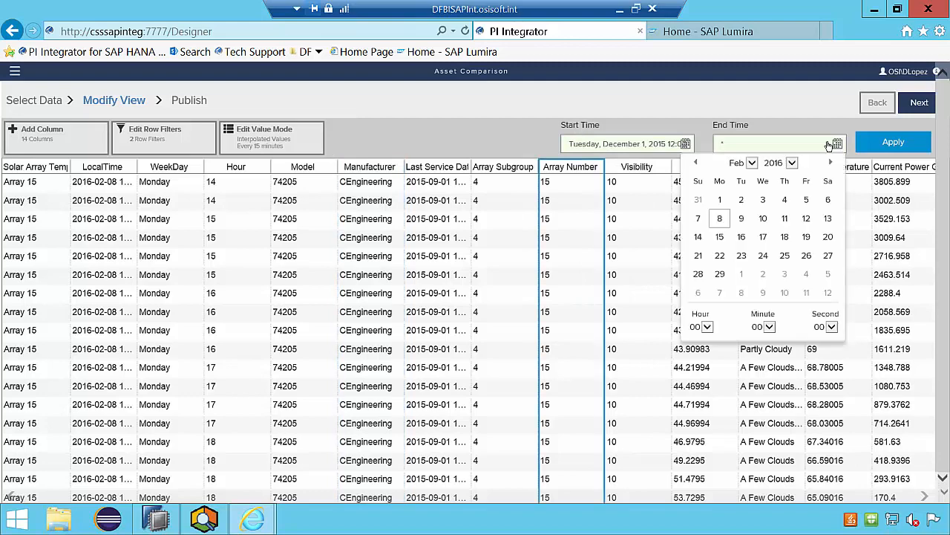
{"action": "left_click", "coordinate": [697, 162]}
{"action": "left_click", "coordinate": [696, 162]}
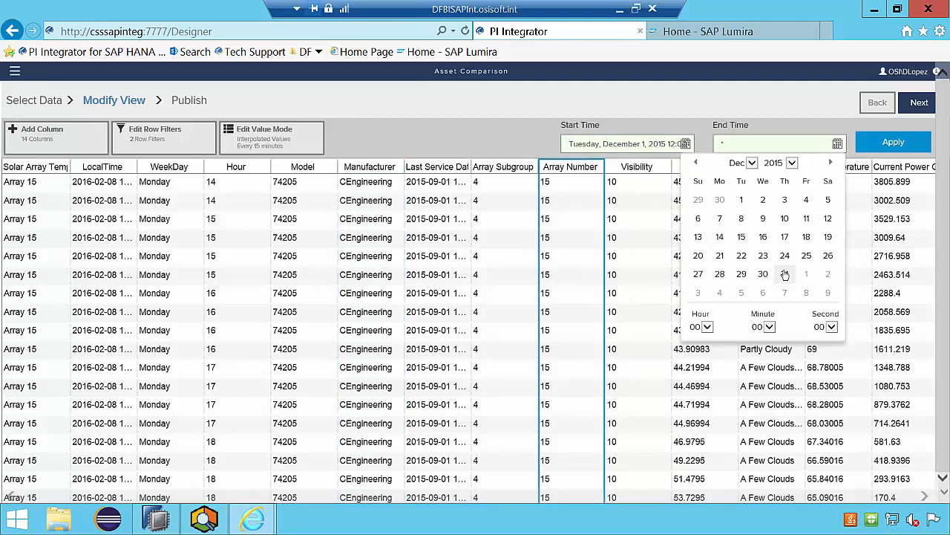
{"action": "left_click", "coordinate": [785, 274]}
{"action": "left_click", "coordinate": [893, 142]}
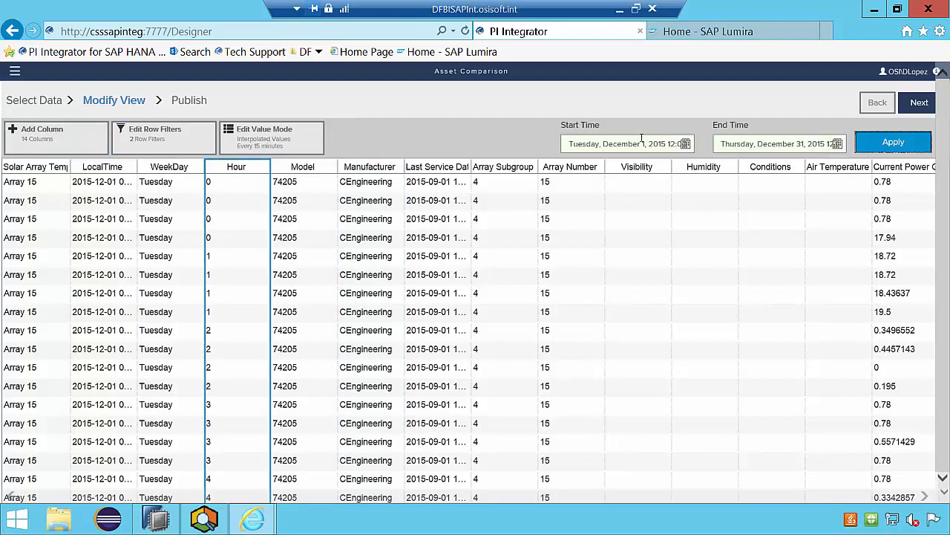
- Proceed to the Publish stage and publish the view as a single run to the PI View target
{"action": "left_click", "coordinate": [923, 104]}
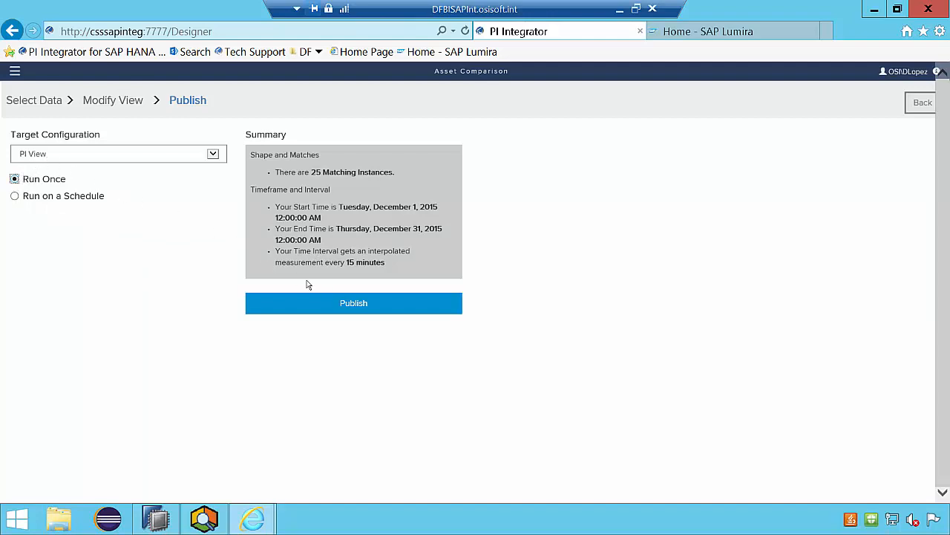
{"action": "left_click", "coordinate": [353, 306]}
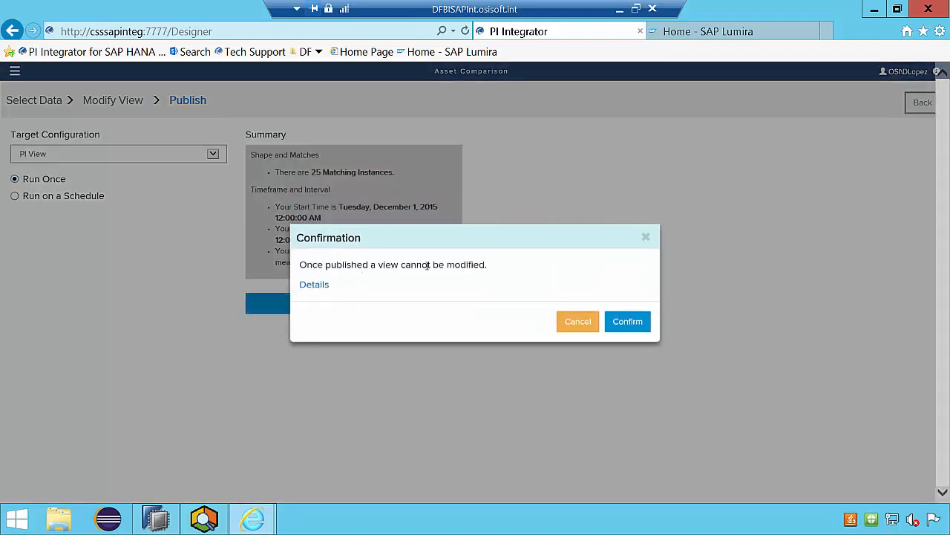
{"action": "left_click", "coordinate": [627, 322]}
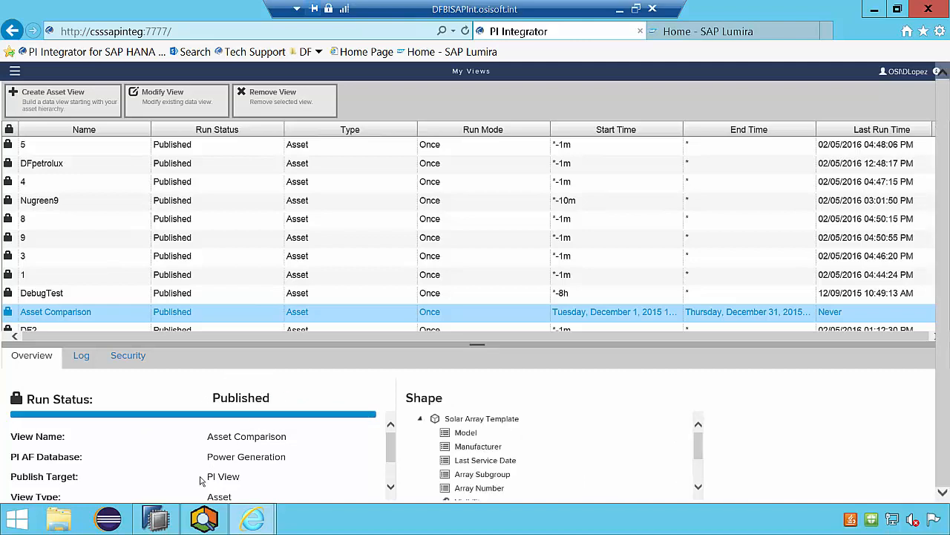
- Switch to SAP HANA Studio and open Test Remote Data Source to examine its adapter and PI Data Access Server parameters
{"action": "left_click", "coordinate": [165, 520]}
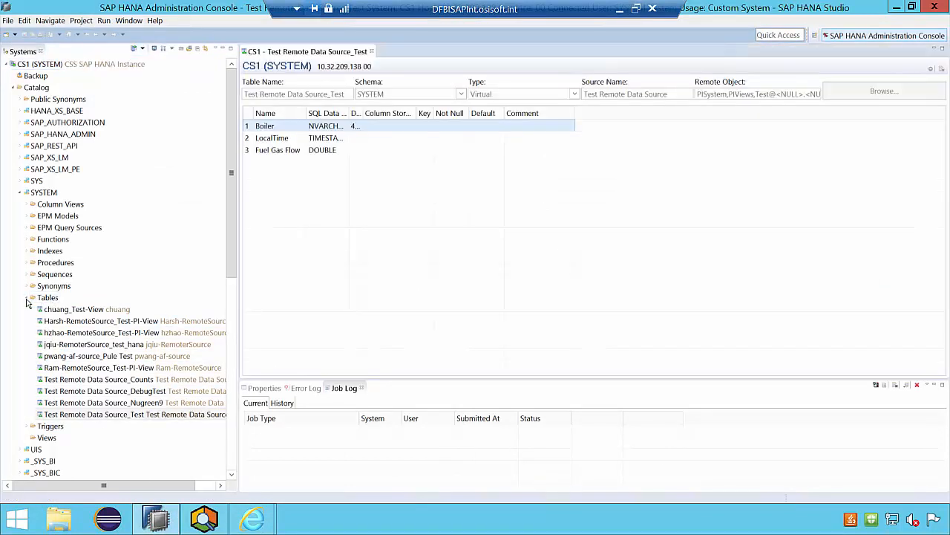
{"action": "left_click", "coordinate": [26, 300]}
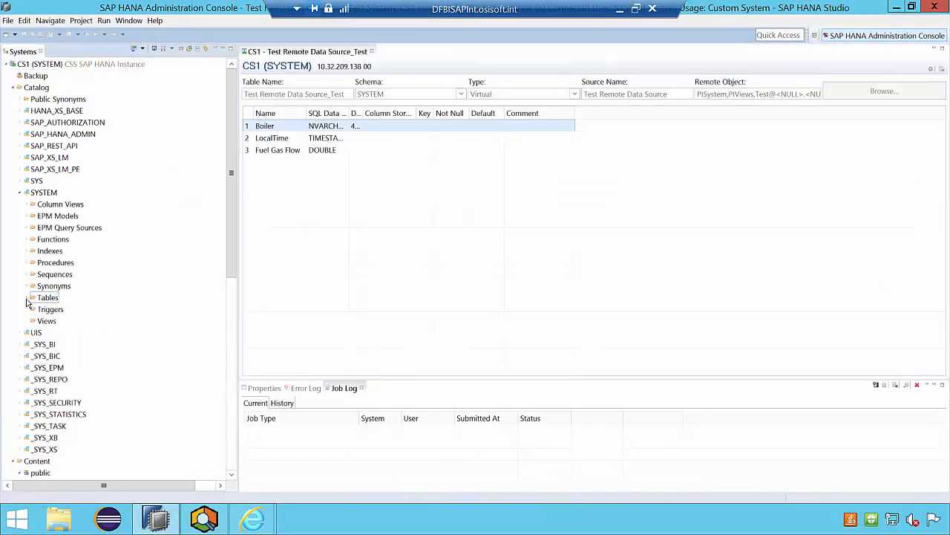
{"action": "left_click", "coordinate": [20, 193]}
{"action": "scroll", "coordinate": [46, 220], "scroll_direction": "down", "scroll_amount": 7}
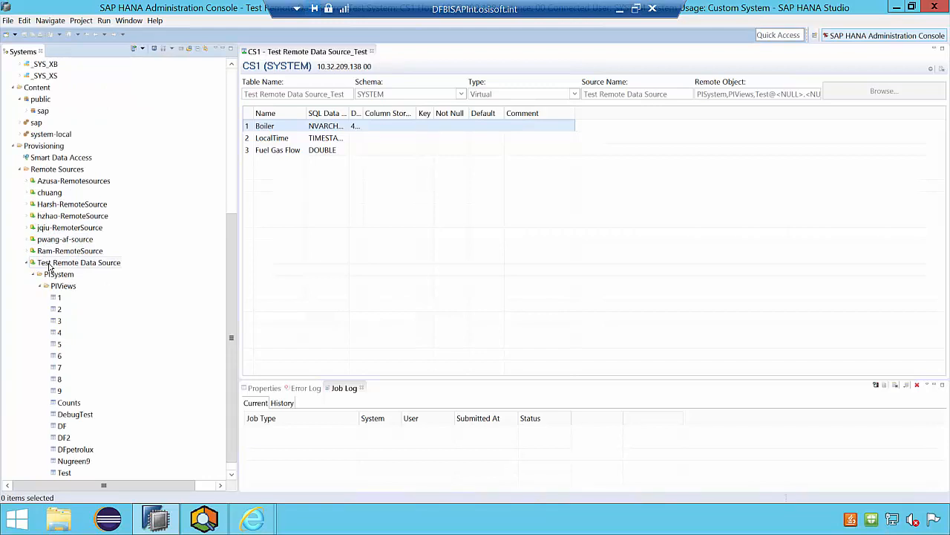
{"action": "left_click", "coordinate": [49, 264]}
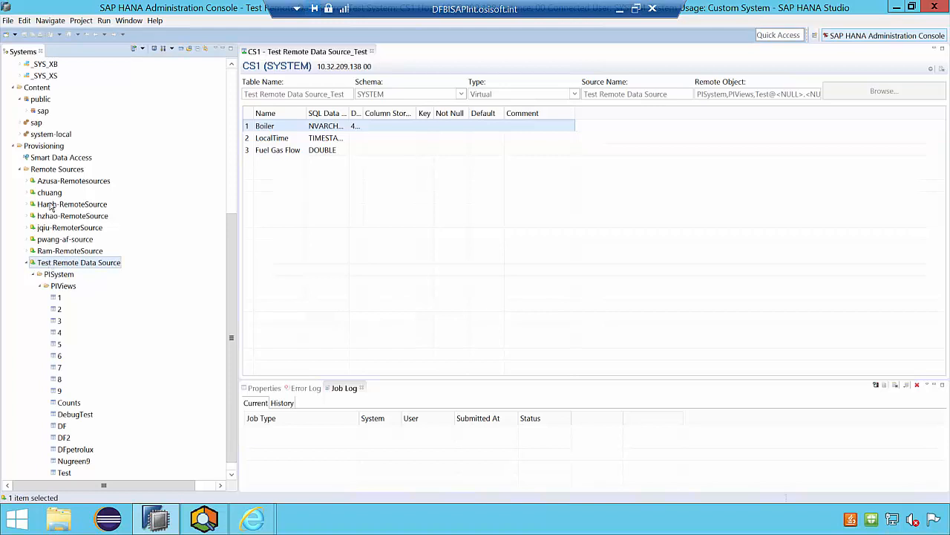
{"action": "double_click", "coordinate": [61, 267]}
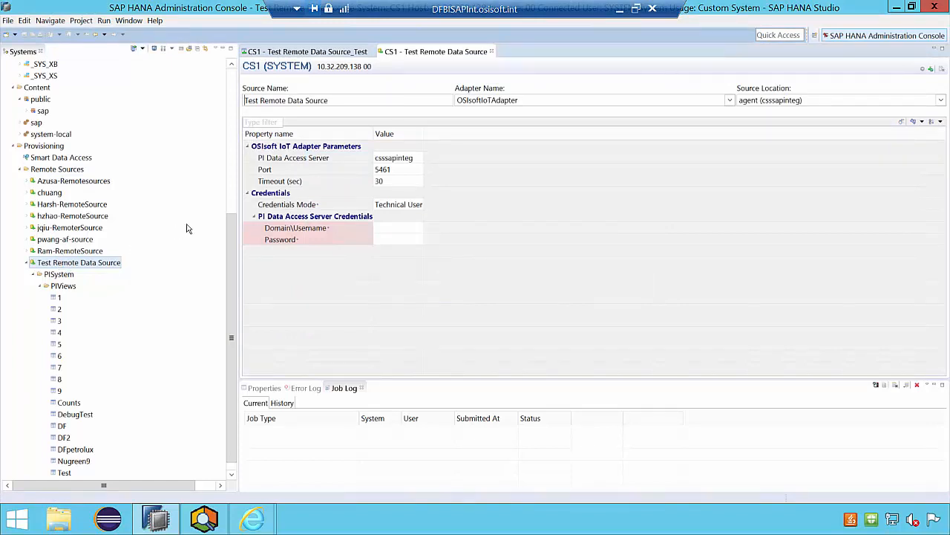
{"action": "left_click", "coordinate": [475, 100]}
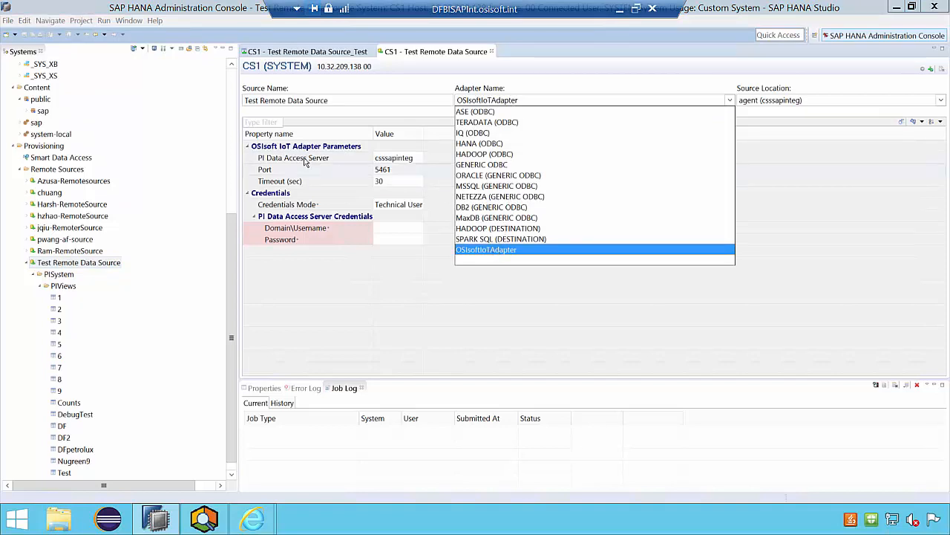
{"action": "left_click", "coordinate": [281, 162]}
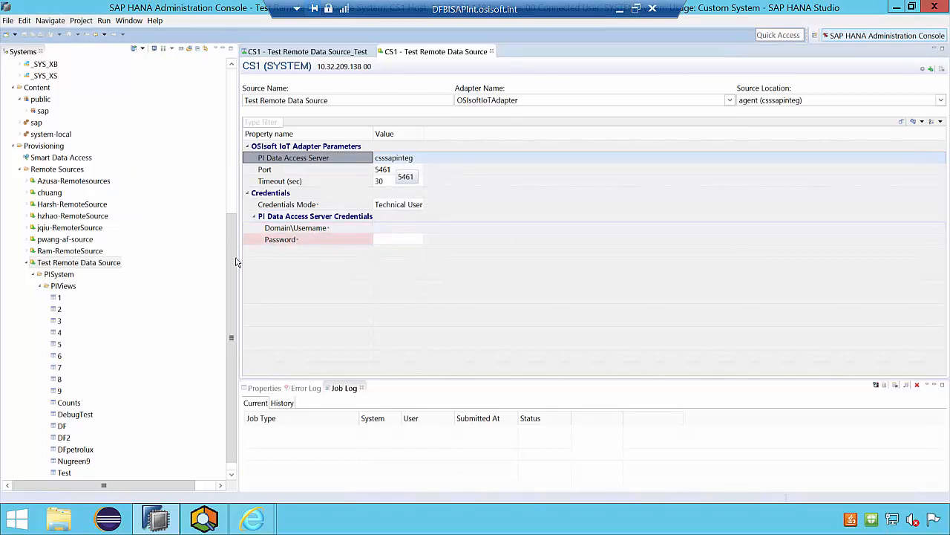
- Refresh the PIViews folder under Test Remote Data Source to load the newly published view
{"action": "left_click", "coordinate": [59, 286]}
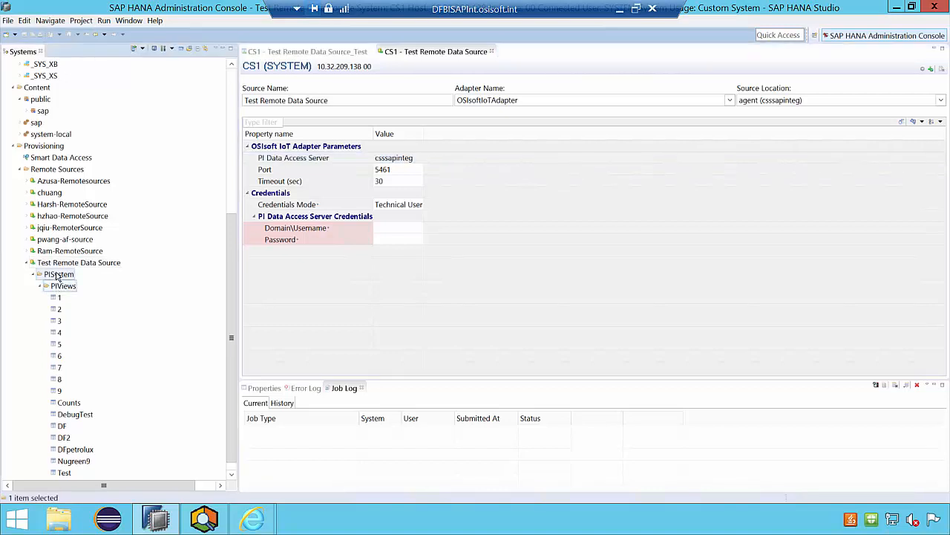
{"action": "scroll", "coordinate": [60, 288], "scroll_direction": "down", "scroll_amount": 1}
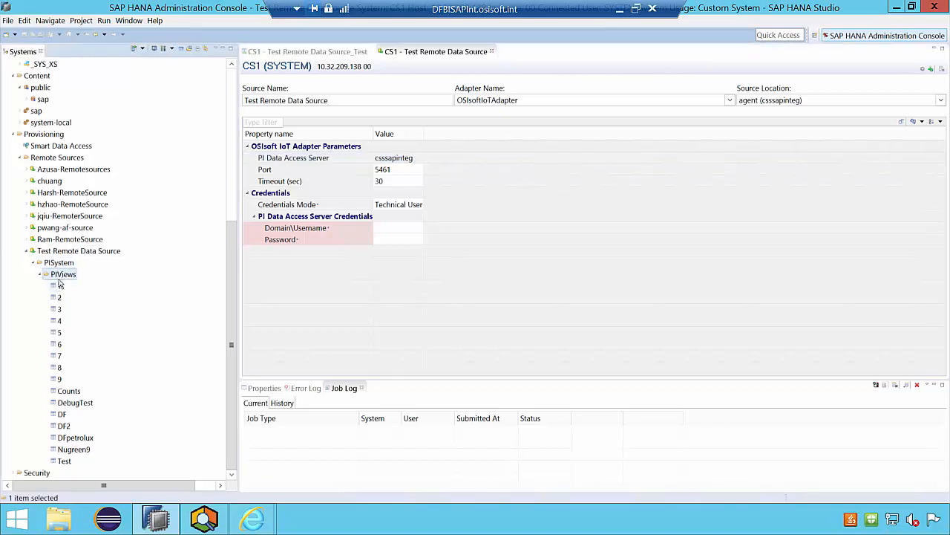
{"action": "right_click", "coordinate": [58, 278]}
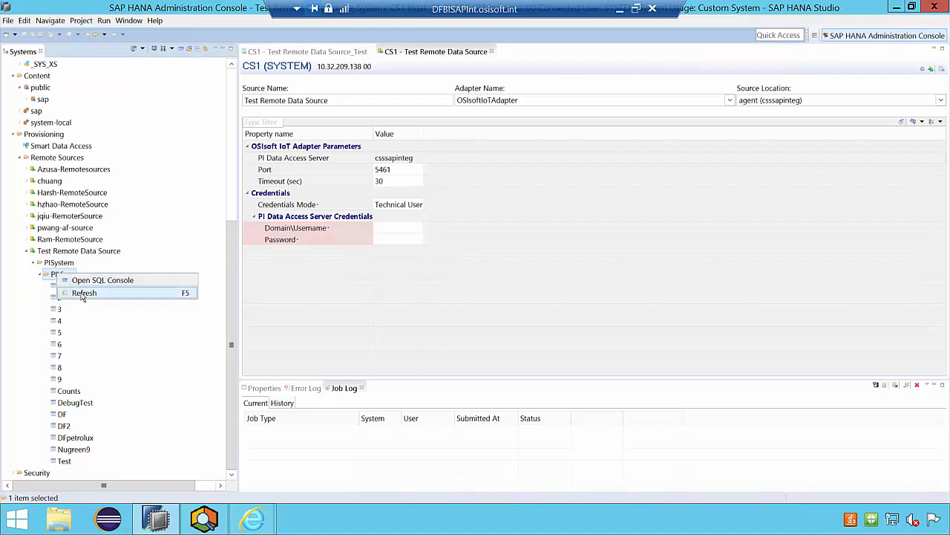
{"action": "left_click", "coordinate": [83, 293]}
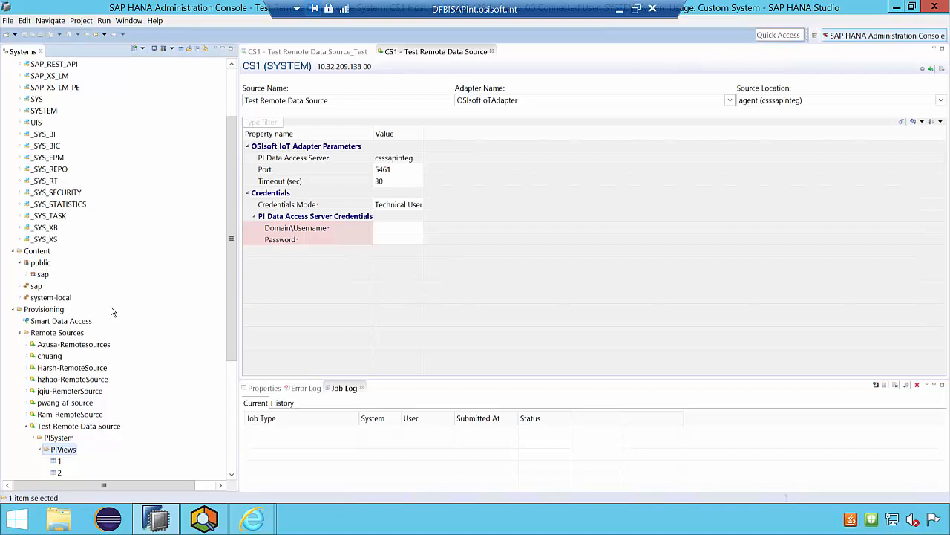
{"action": "left_click_drag", "start_coordinate": [231, 262], "coordinate": [244, 418]}
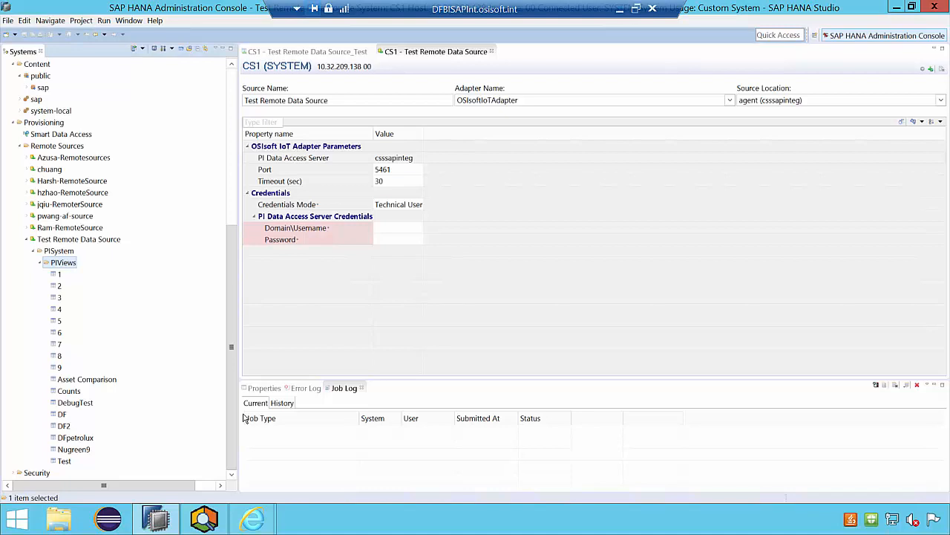
- Add the Asset Comparison view as virtual table "Test Remote Data Source_Asset Comparison" in the SYSTEM schema
{"action": "left_click", "coordinate": [104, 381]}
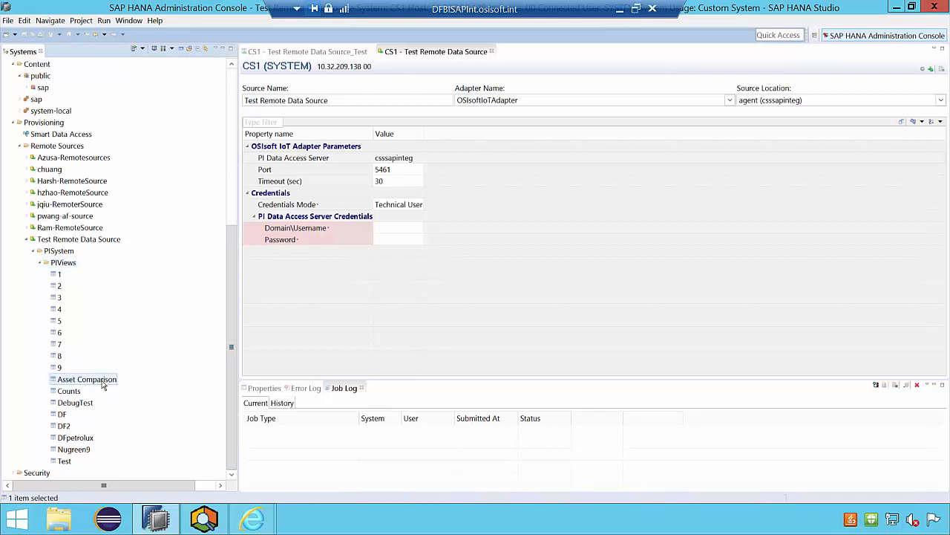
{"action": "right_click", "coordinate": [104, 382]}
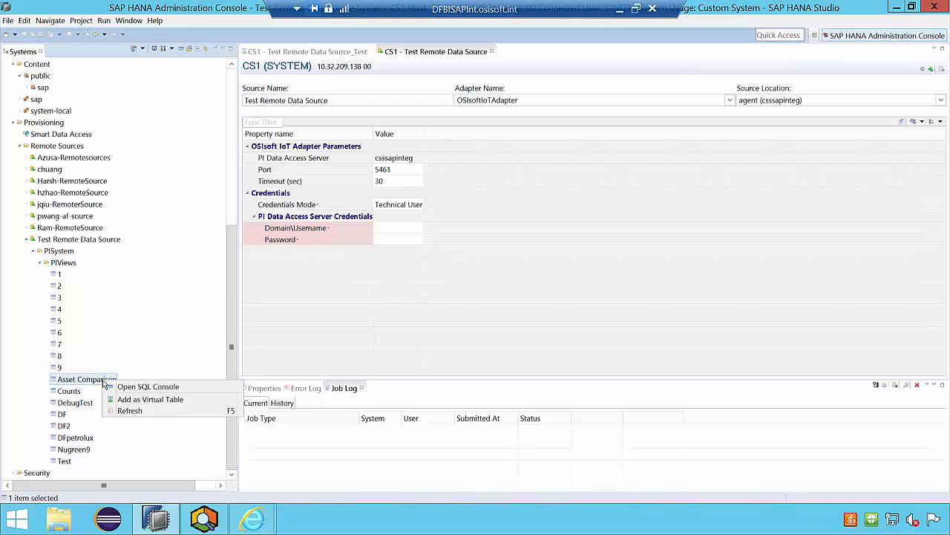
{"action": "left_click", "coordinate": [135, 401]}
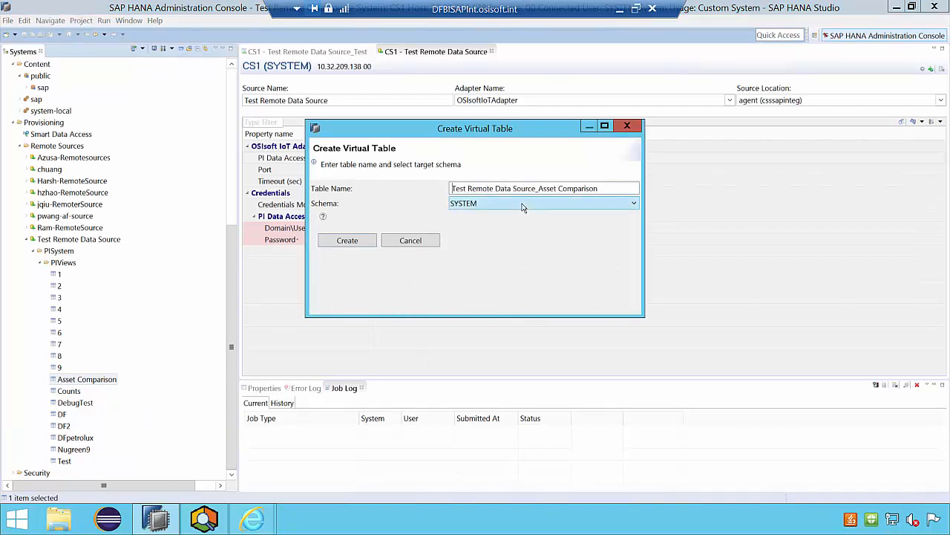
{"action": "left_click", "coordinate": [360, 244]}
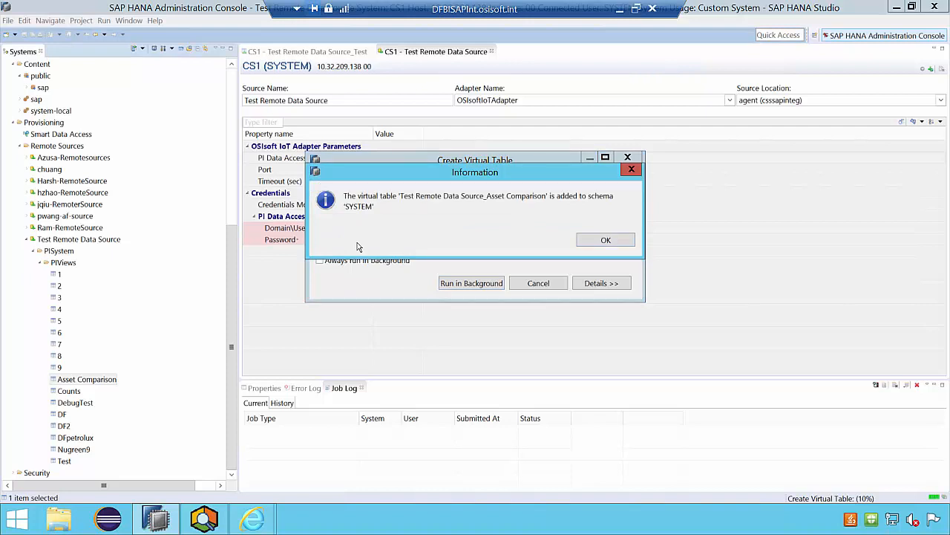
{"action": "left_click", "coordinate": [605, 241]}
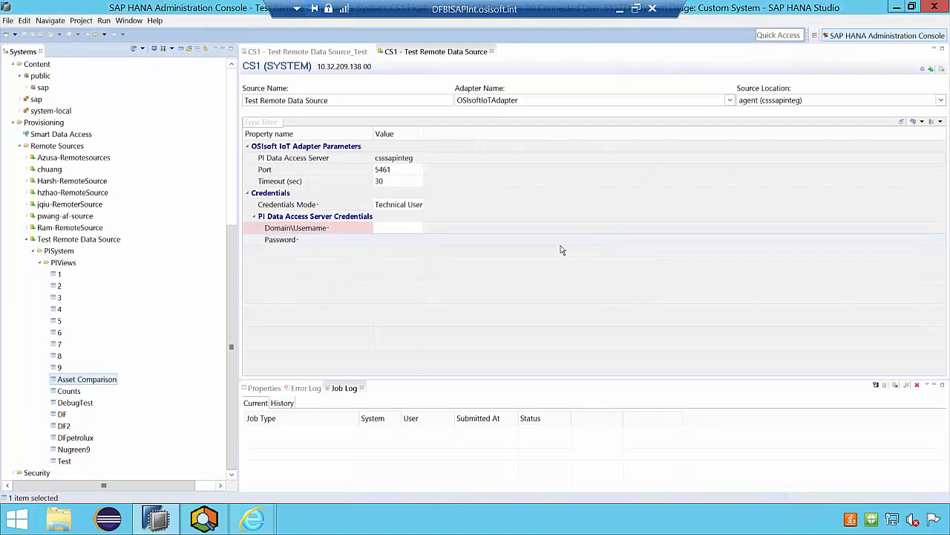
- Open the Asset Comparison virtual table from the SYSTEM schema and widen its columns to examine names and SQL data types
{"action": "left_click", "coordinate": [26, 239]}
{"action": "left_click", "coordinate": [20, 147]}
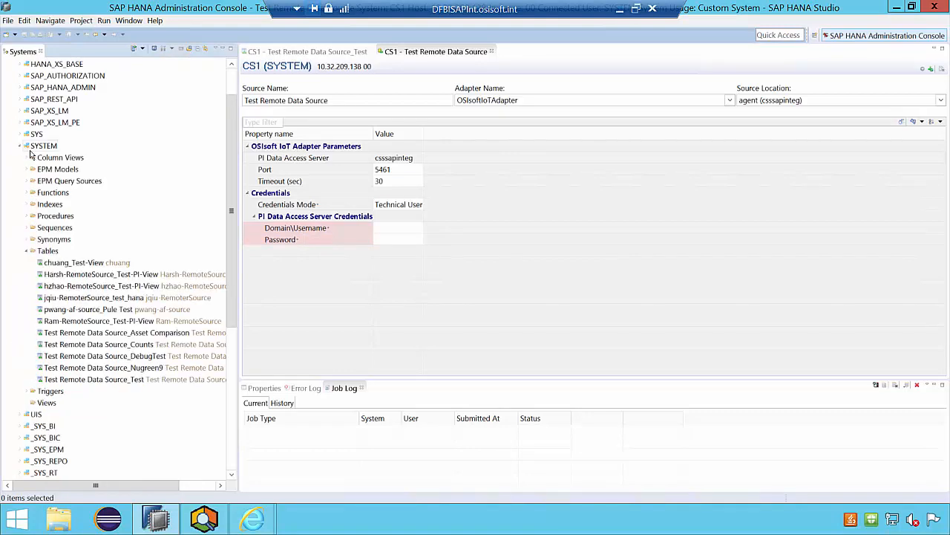
{"action": "scroll", "coordinate": [29, 153], "scroll_direction": "up", "scroll_amount": 2}
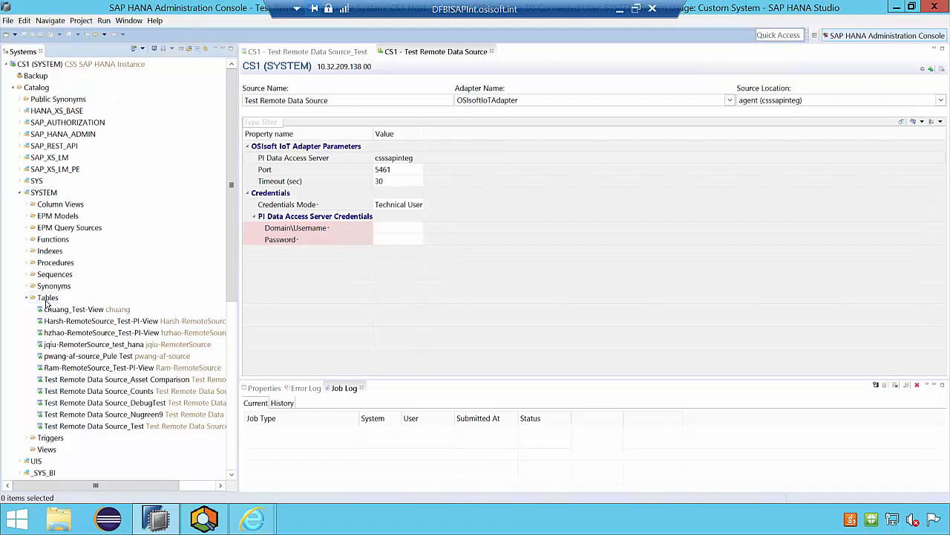
{"action": "left_click", "coordinate": [93, 379]}
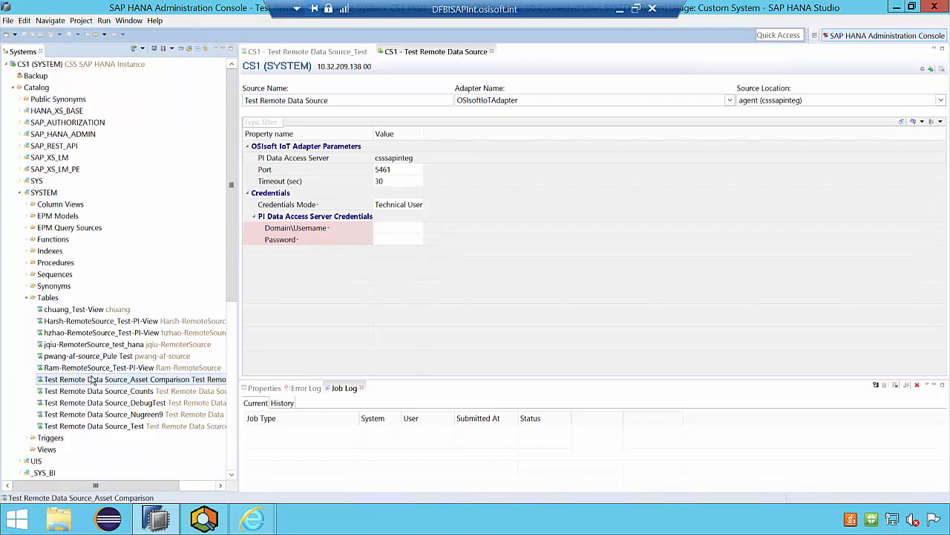
{"action": "double_click", "coordinate": [92, 380]}
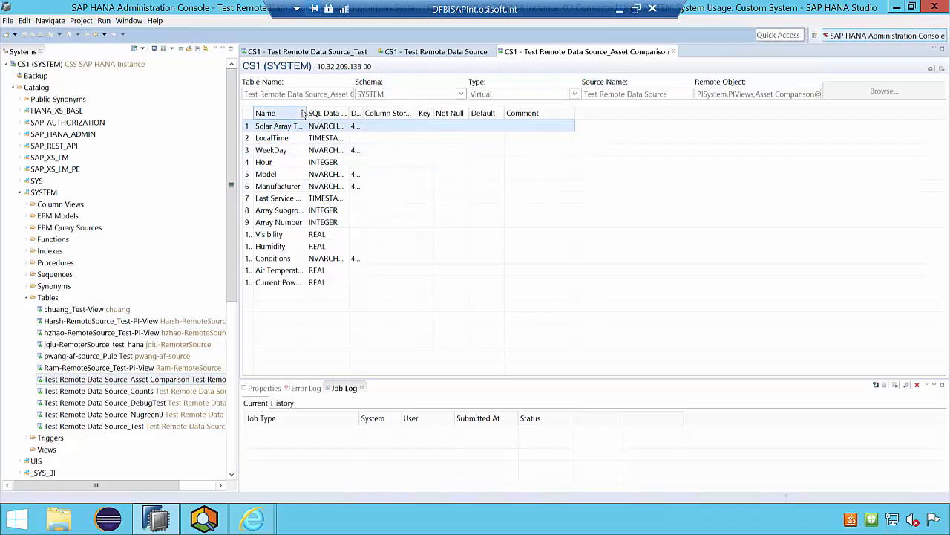
{"action": "left_click_drag", "start_coordinate": [304, 112], "coordinate": [456, 113]}
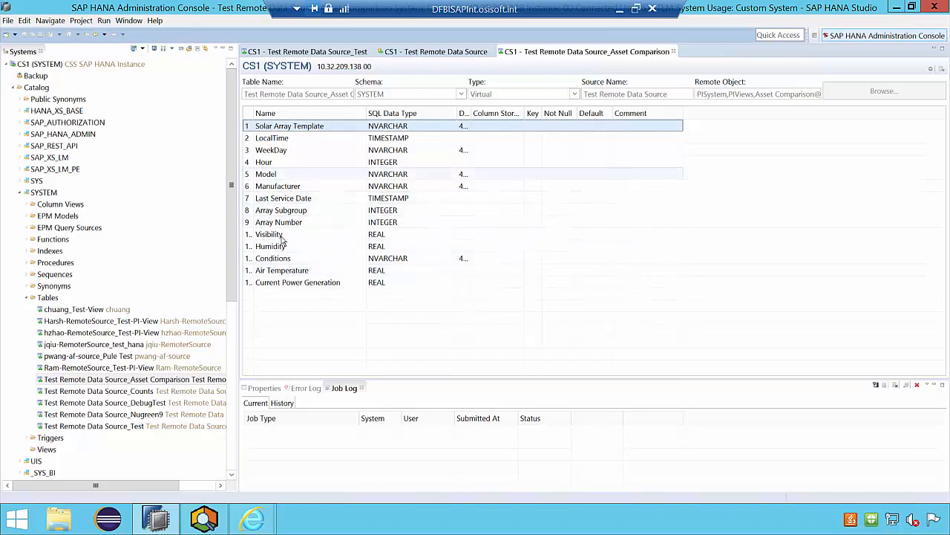
- Switch to PI System Explorer to examine Array 13's attributes, and return to the table definition in SAP HANA Studio
{"action": "left_click", "coordinate": [220, 522]}
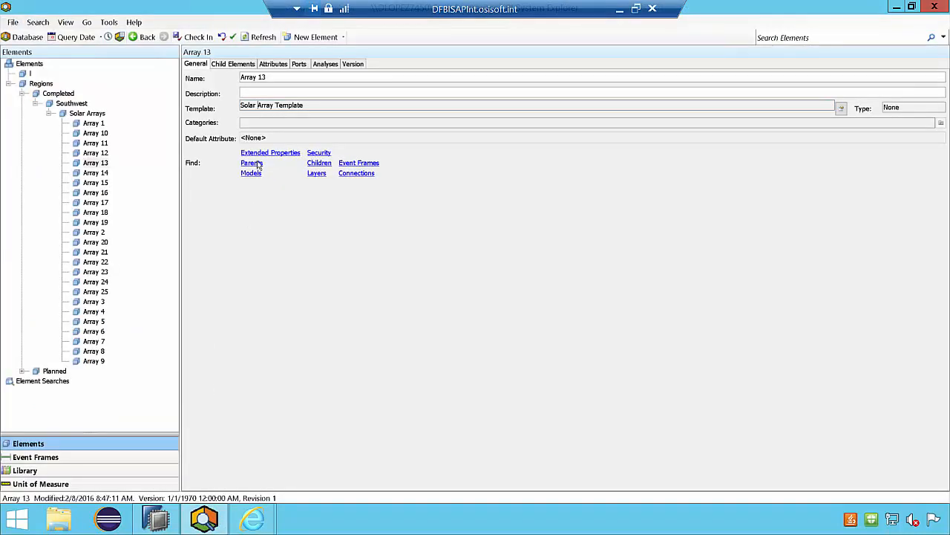
{"action": "left_click", "coordinate": [272, 64]}
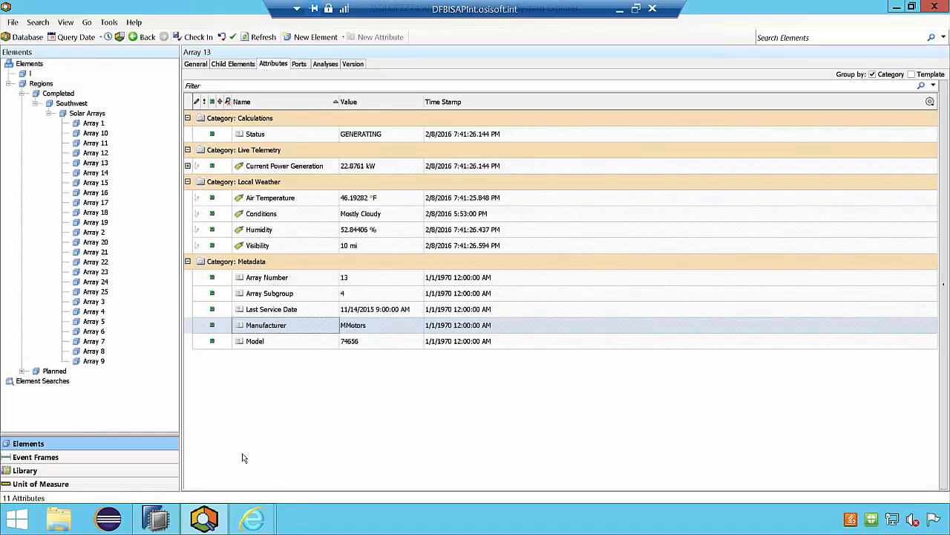
{"action": "left_click", "coordinate": [158, 527]}
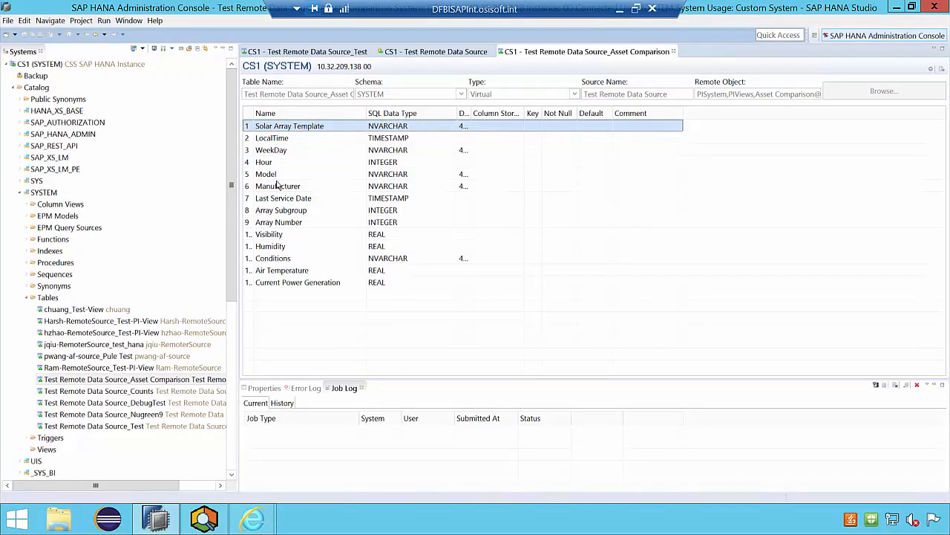
- Open the data preview of the Asset Comparison virtual table and show its Analysis view with the available objects list widened
{"action": "right_click", "coordinate": [191, 381]}
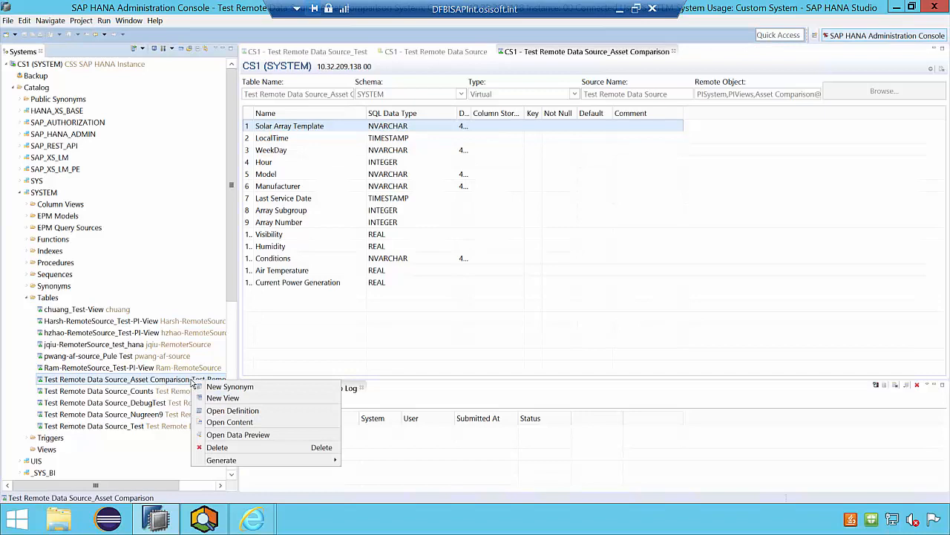
{"action": "left_click", "coordinate": [236, 435]}
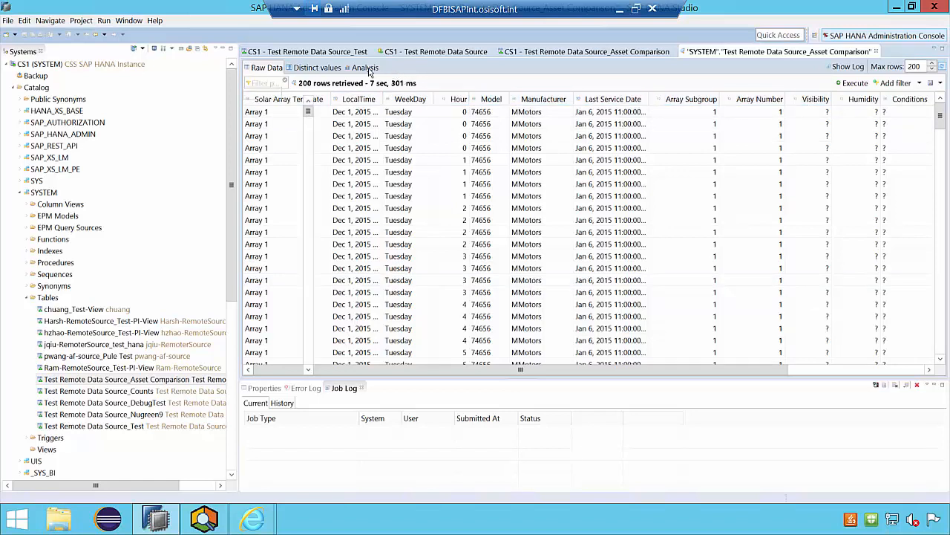
{"action": "left_click", "coordinate": [366, 67]}
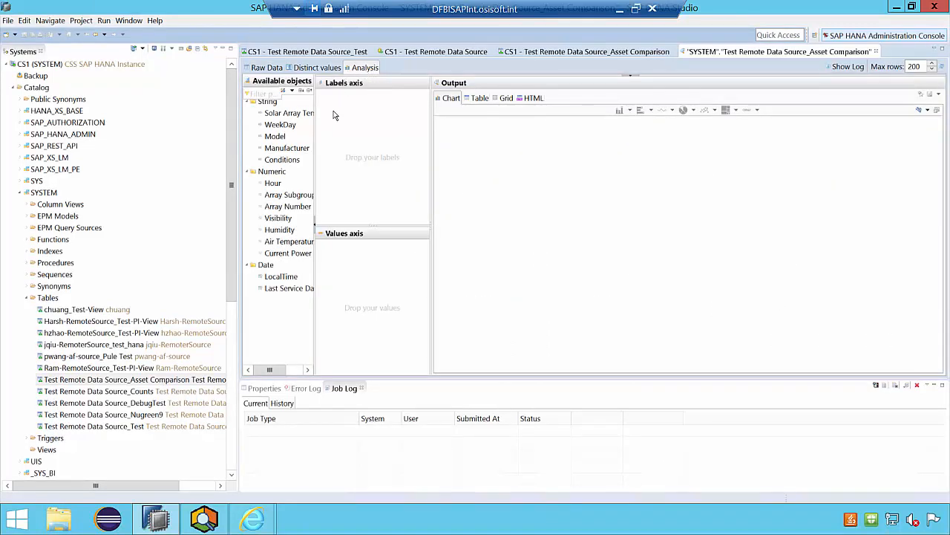
{"action": "left_click_drag", "start_coordinate": [318, 141], "coordinate": [395, 143]}
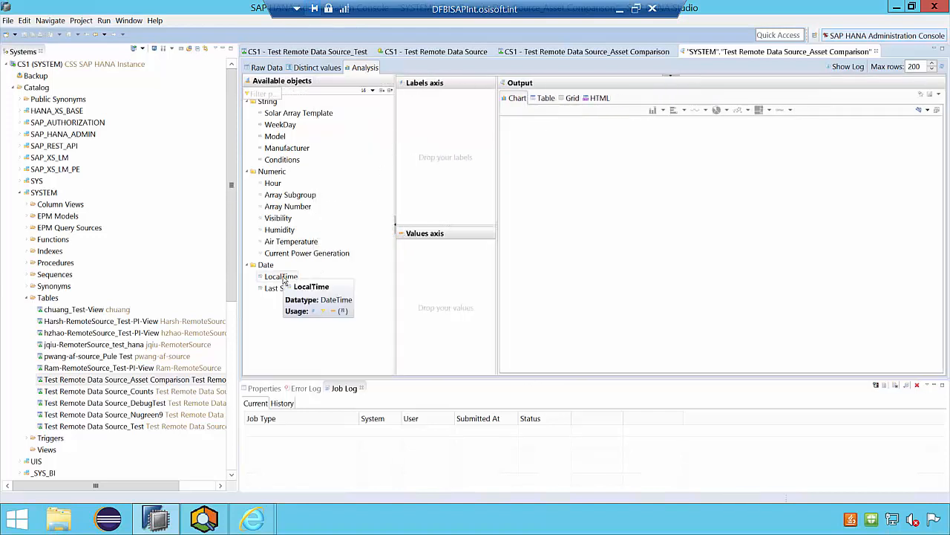
- Chart Current Power Generation on the values axis against LocalTime on the labels axis
{"action": "left_click_drag", "start_coordinate": [282, 281], "coordinate": [427, 173]}
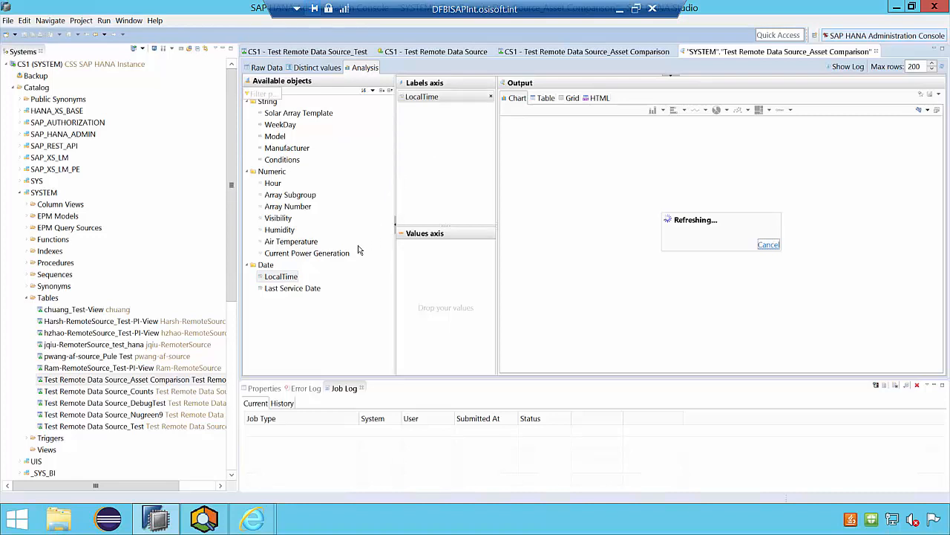
{"action": "left_click_drag", "start_coordinate": [339, 253], "coordinate": [452, 292]}
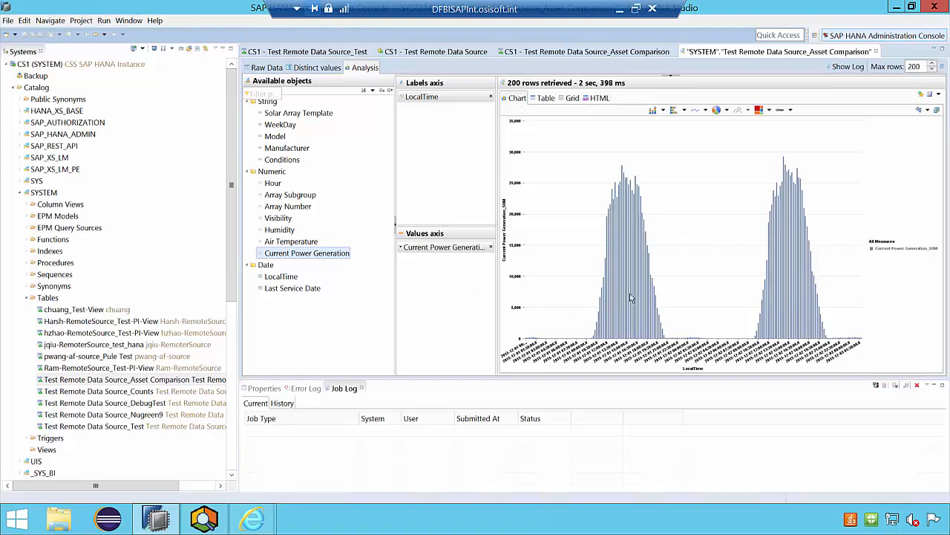
{"action": "mouse_move", "coordinate": [609, 297]}
- Replace LocalTime with Hour on the labels axis to examine power generation by hour of the day
{"action": "left_click_drag", "start_coordinate": [319, 184], "coordinate": [436, 116]}
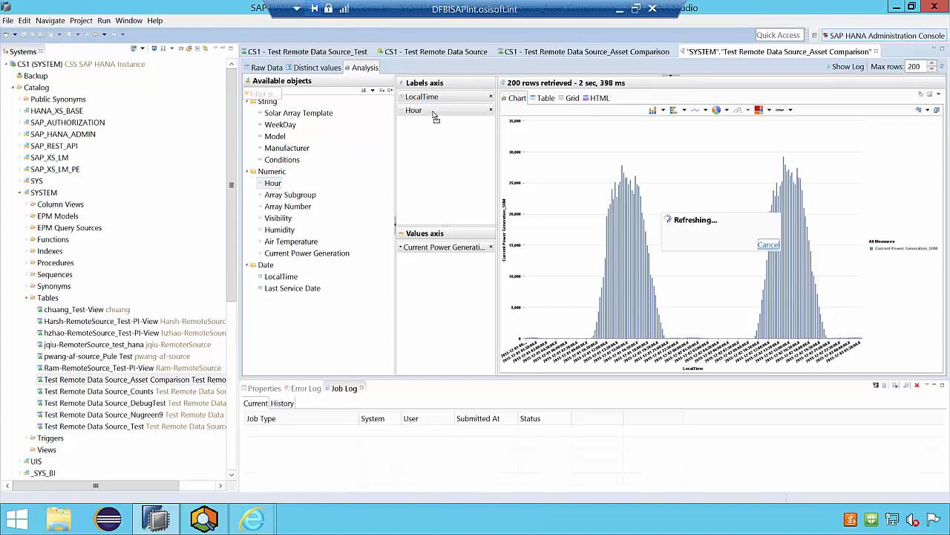
{"action": "left_click", "coordinate": [490, 97]}
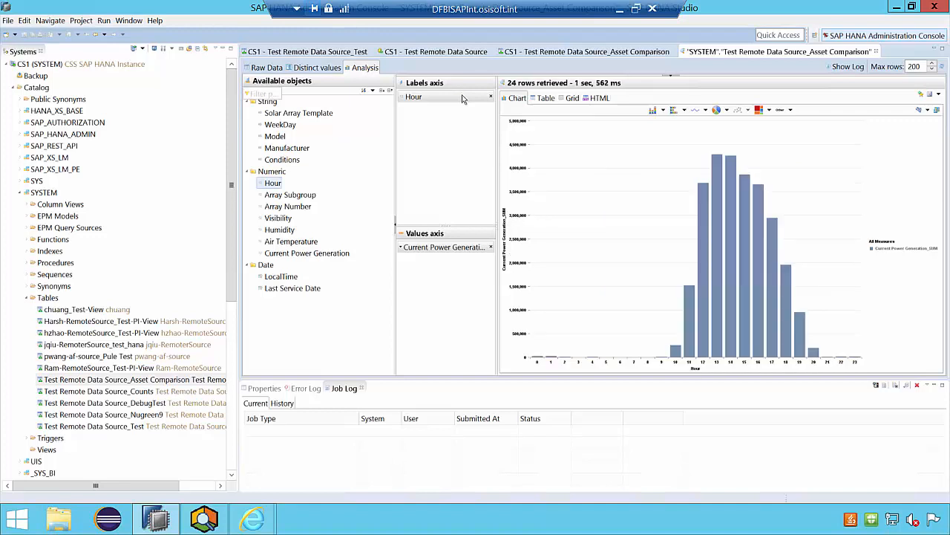
{"action": "left_click", "coordinate": [462, 98]}
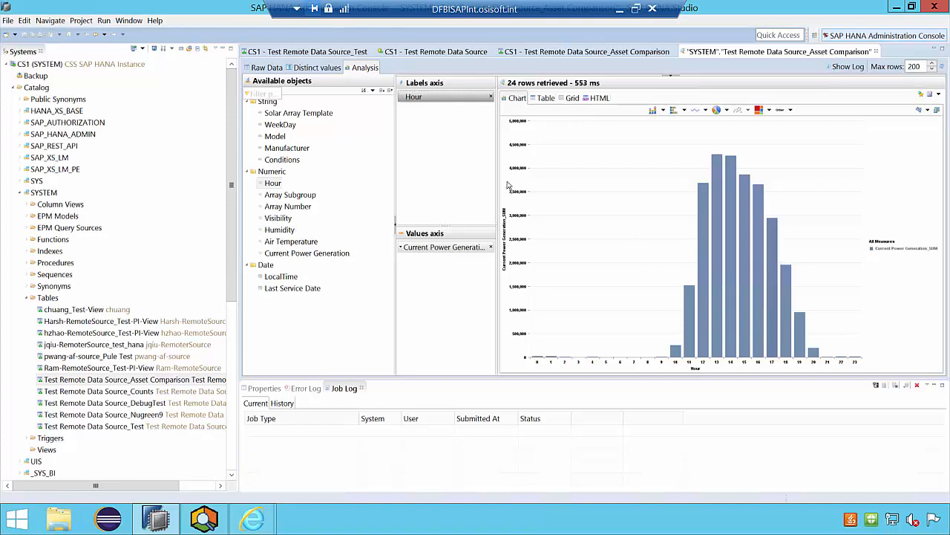
- Replace Hour with Model on the labels axis and set the Current Power Generation aggregation to Avg
{"action": "left_click", "coordinate": [490, 98]}
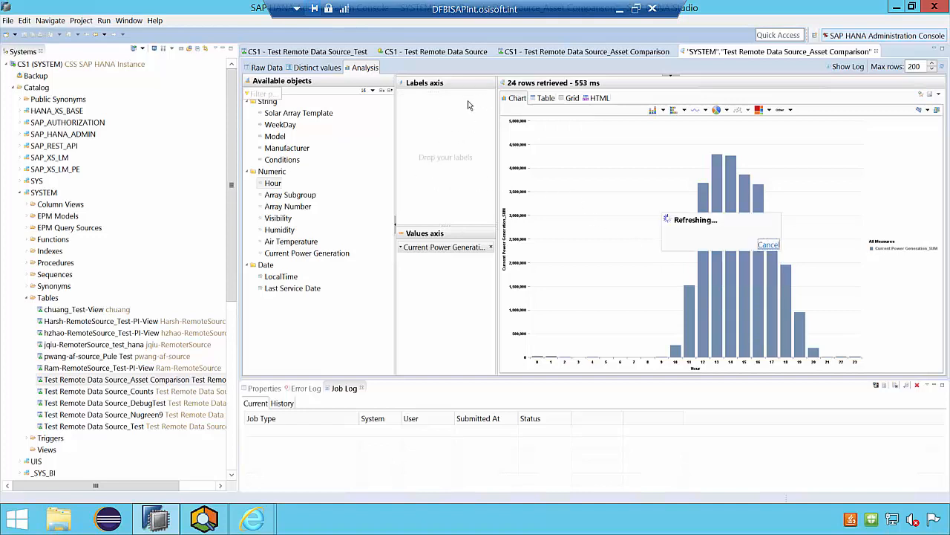
{"action": "left_click_drag", "start_coordinate": [272, 139], "coordinate": [438, 136]}
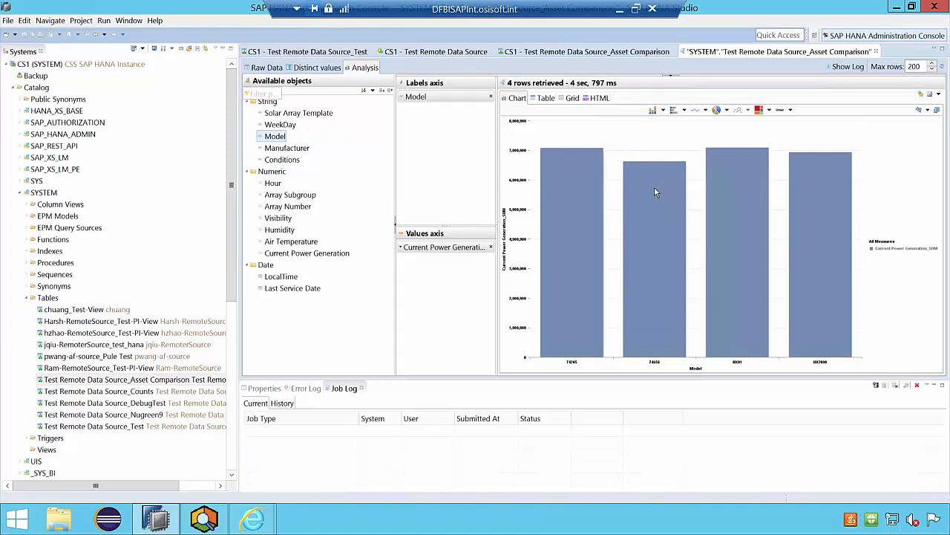
{"action": "mouse_move", "coordinate": [654, 207]}
{"action": "left_click", "coordinate": [402, 250]}
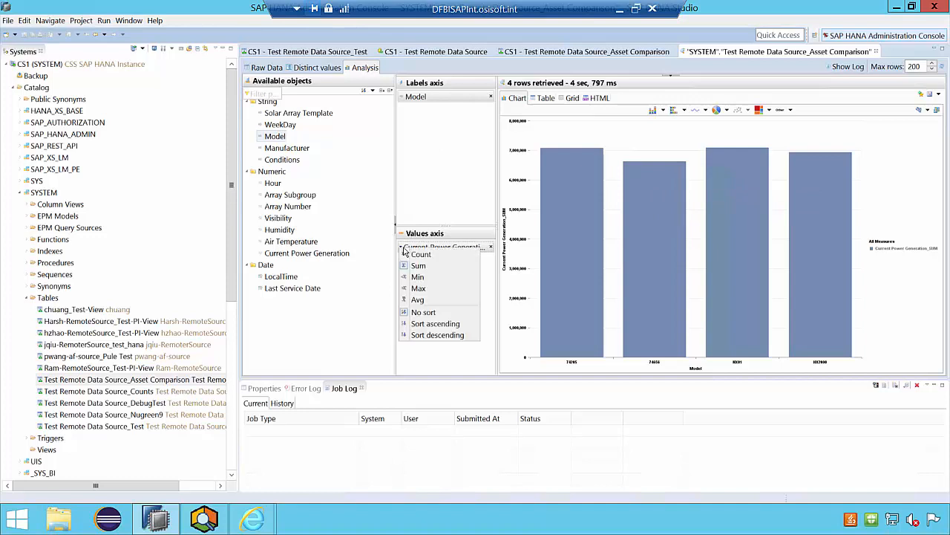
{"action": "left_click", "coordinate": [427, 300]}
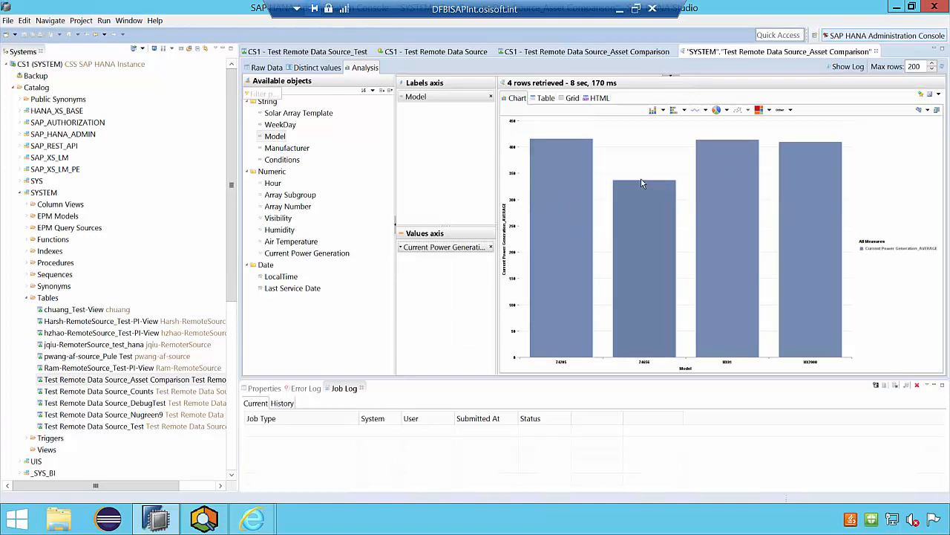
- Replace Model with Manufacturer on the labels axis to compare average power generation between manufacturers
{"action": "left_click", "coordinate": [491, 99]}
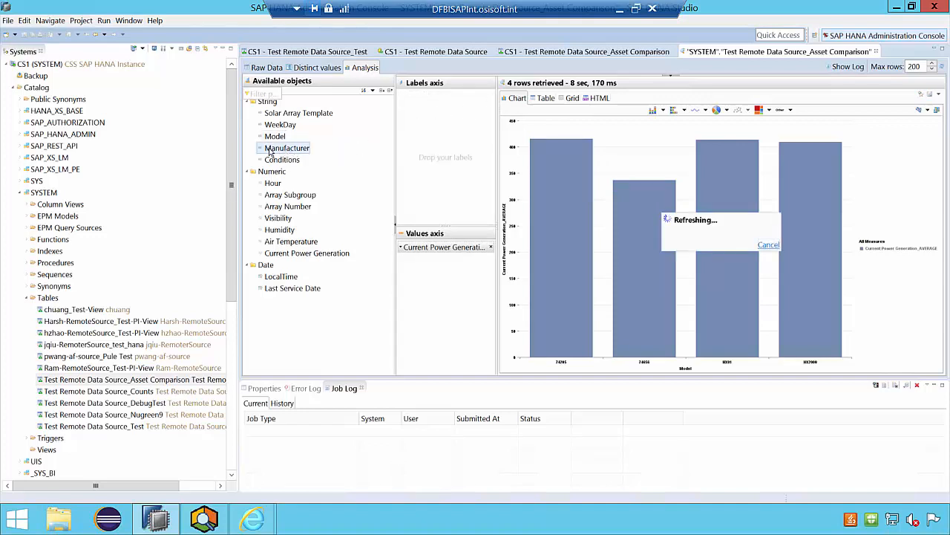
{"action": "left_click_drag", "start_coordinate": [272, 154], "coordinate": [442, 150]}
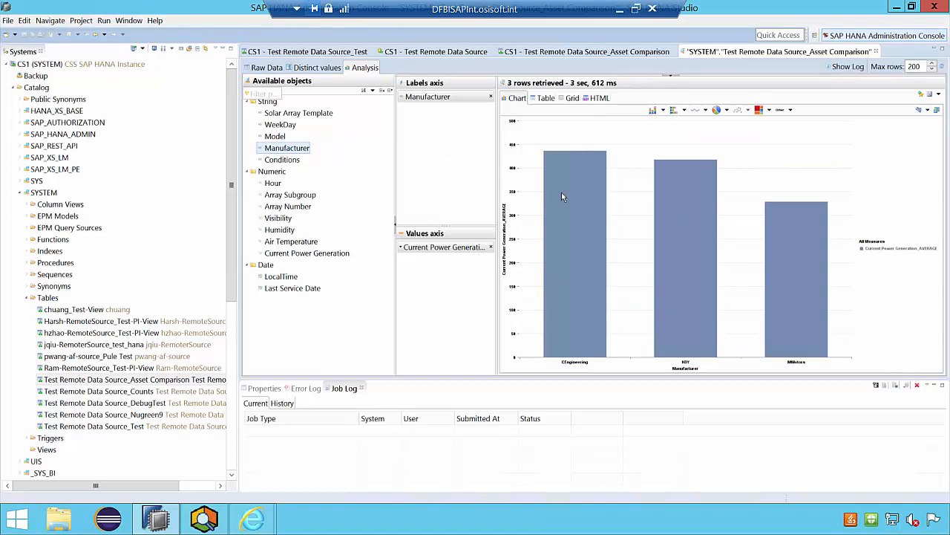
{"action": "mouse_move", "coordinate": [568, 195]}
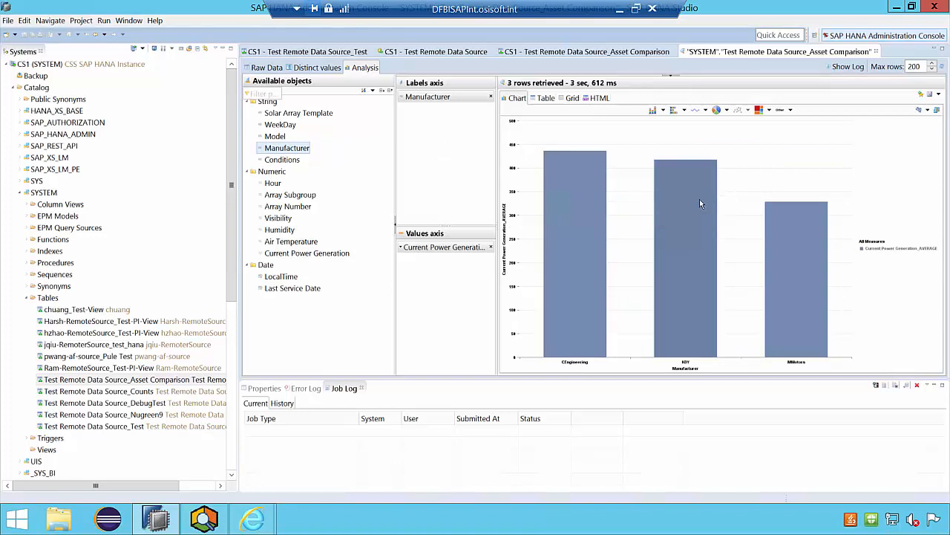
{"action": "mouse_move", "coordinate": [815, 289]}
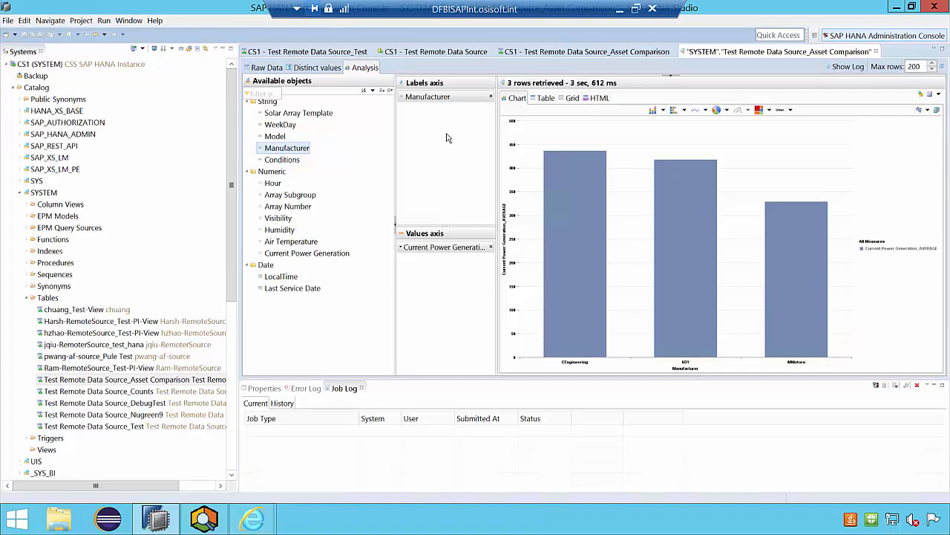
- Replace Manufacturer with Last Service Date on the labels axis to compare average power generation by service date
{"action": "left_click", "coordinate": [490, 97]}
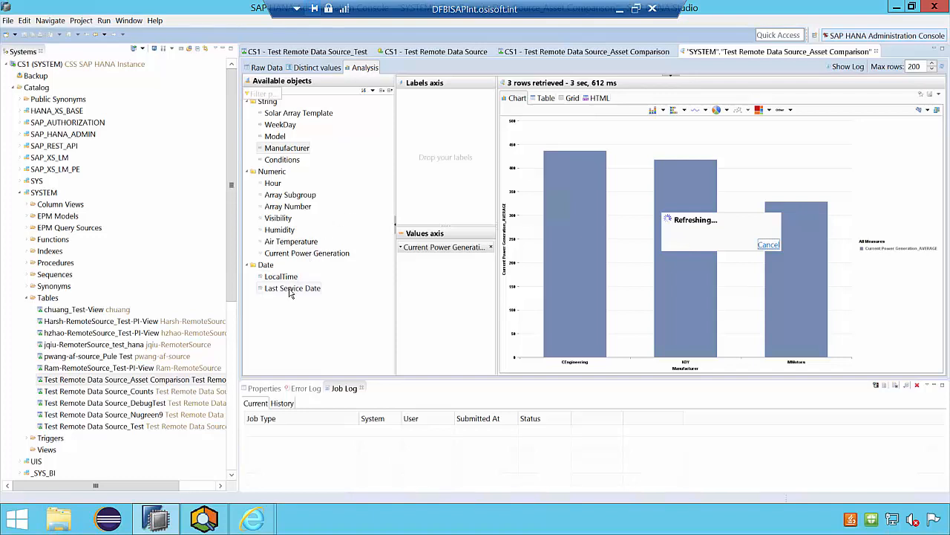
{"action": "left_click_drag", "start_coordinate": [276, 290], "coordinate": [447, 167]}
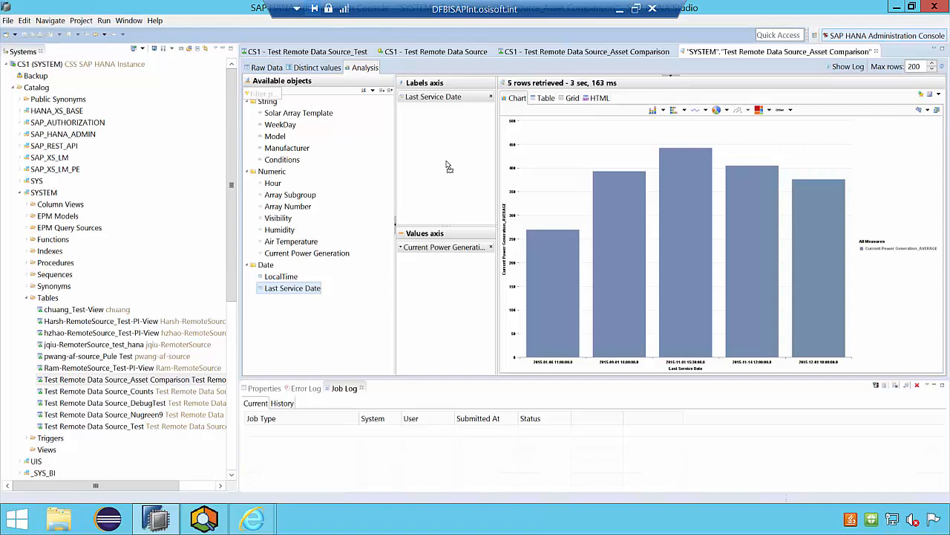
{"action": "mouse_move", "coordinate": [558, 284]}
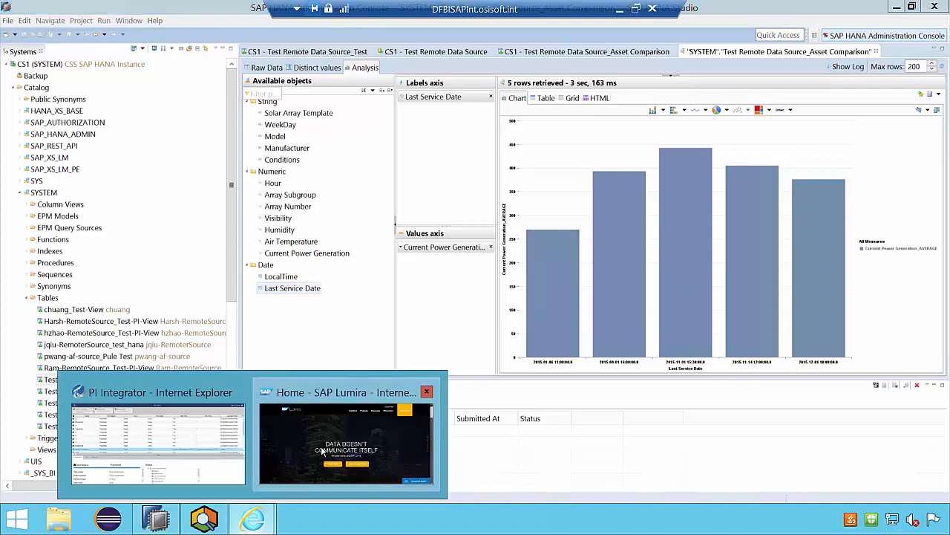
- Switch to Internet Explorer and view the SAP Lumira home page
{"action": "left_click", "coordinate": [335, 443]}
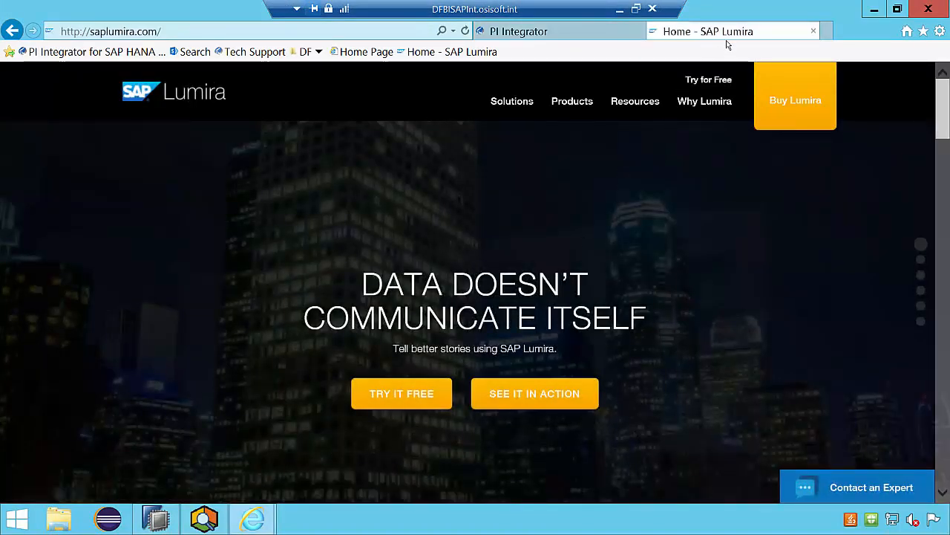
{"action": "left_click_drag", "start_coordinate": [943, 99], "coordinate": [943, 77]}
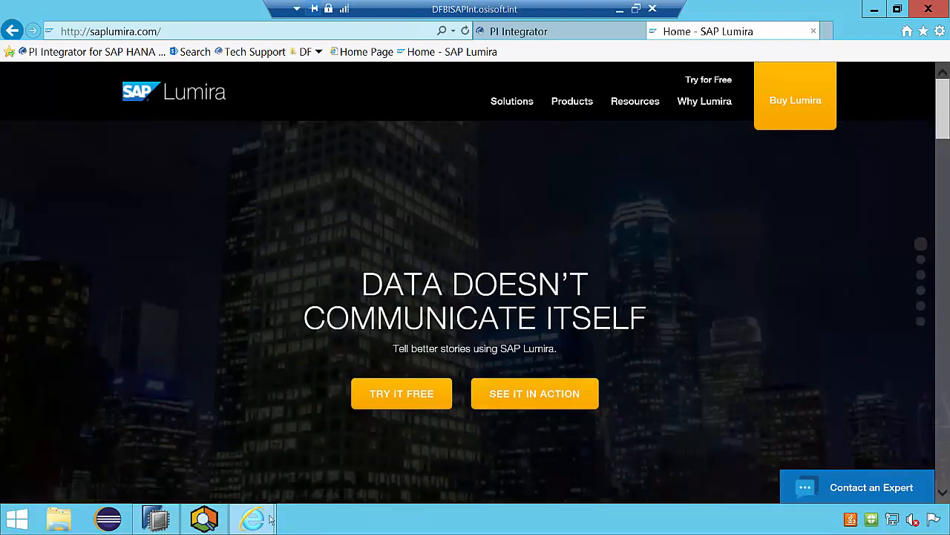
- Revisit Array 13's attributes in PI System Explorer and the published Asset Comparison view in PI Integrator, ending back in SAP HANA Studio
{"action": "left_click", "coordinate": [204, 518]}
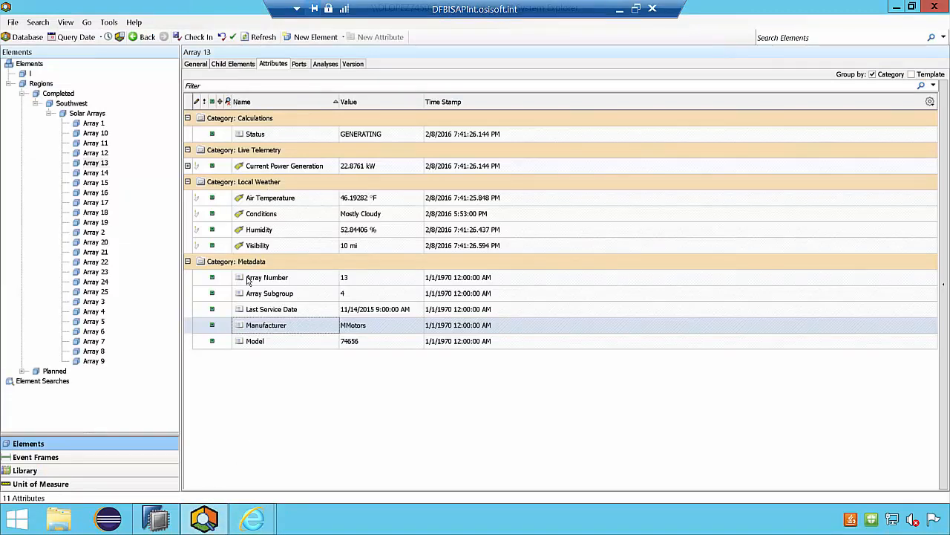
{"action": "mouse_move", "coordinate": [253, 518]}
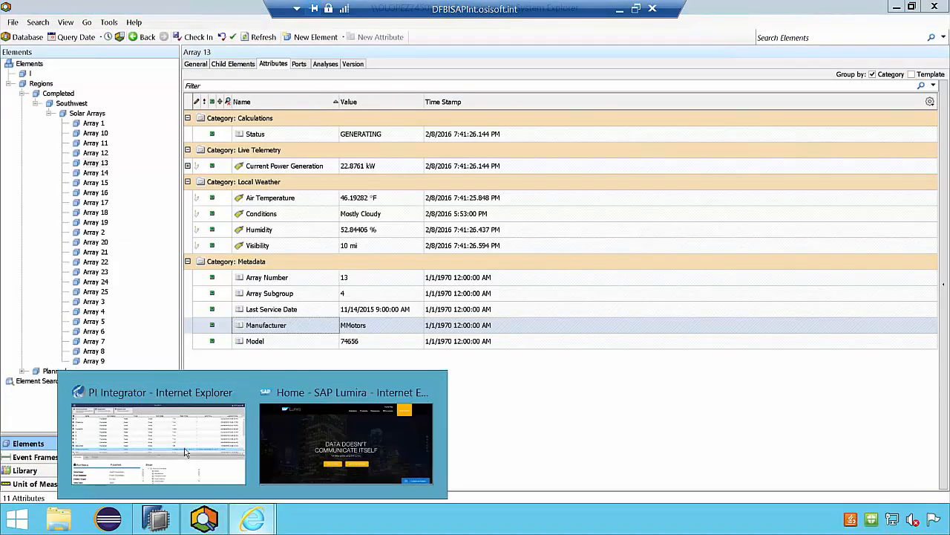
{"action": "left_click", "coordinate": [186, 453]}
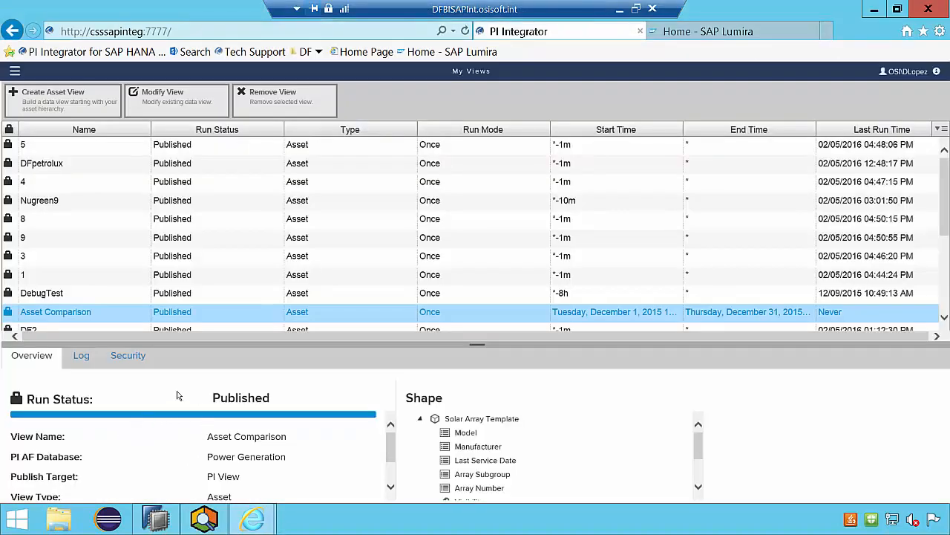
{"action": "left_click", "coordinate": [168, 519]}
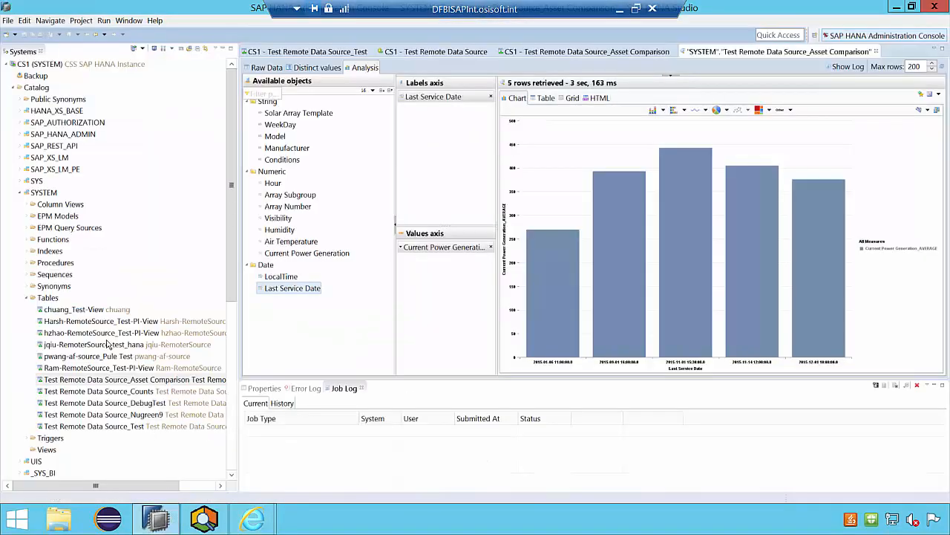